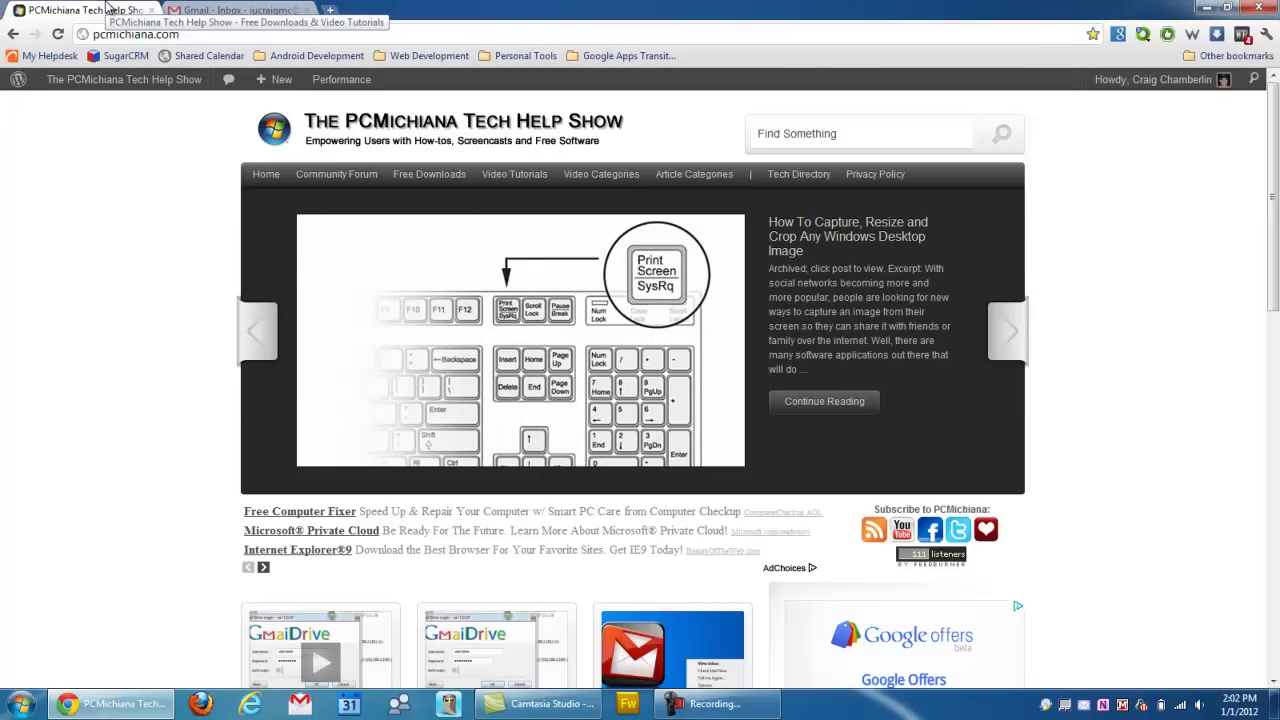
# Step: Switch to the Gmail inbox and view the spam-reporting option for the first YouTube Service message
pyautogui.click(197, 9)
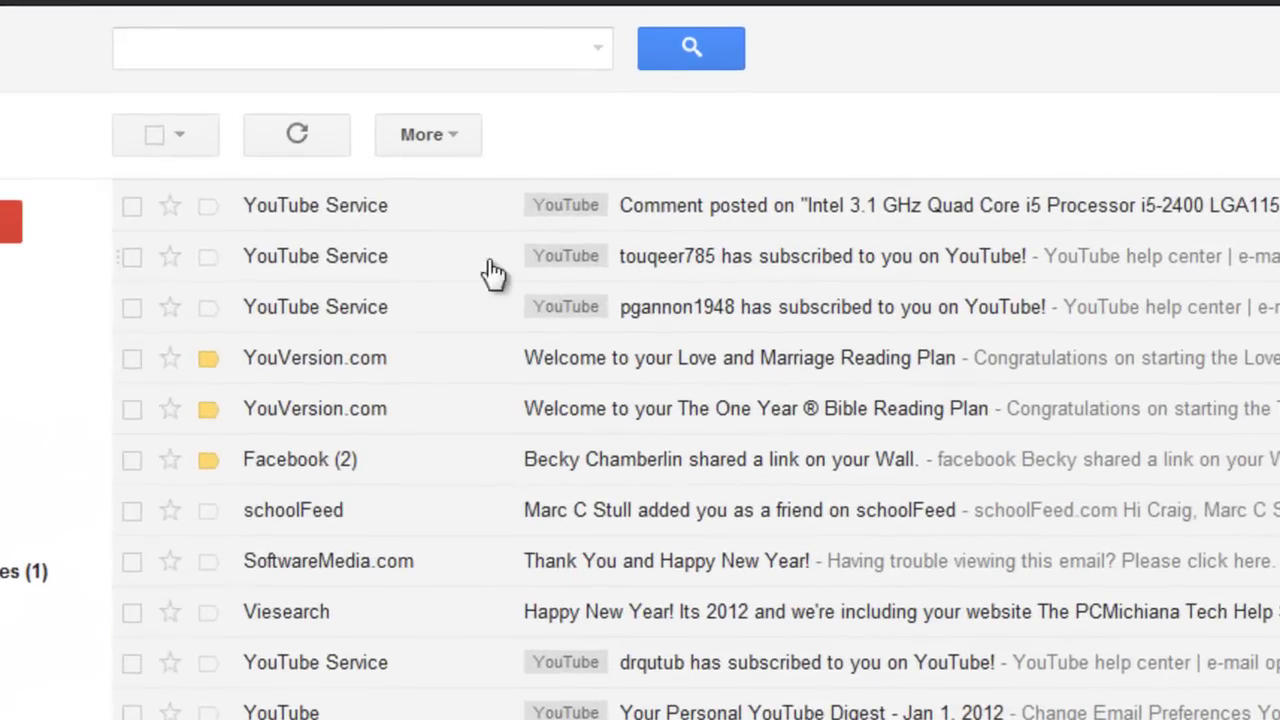
pyautogui.click(136, 206)
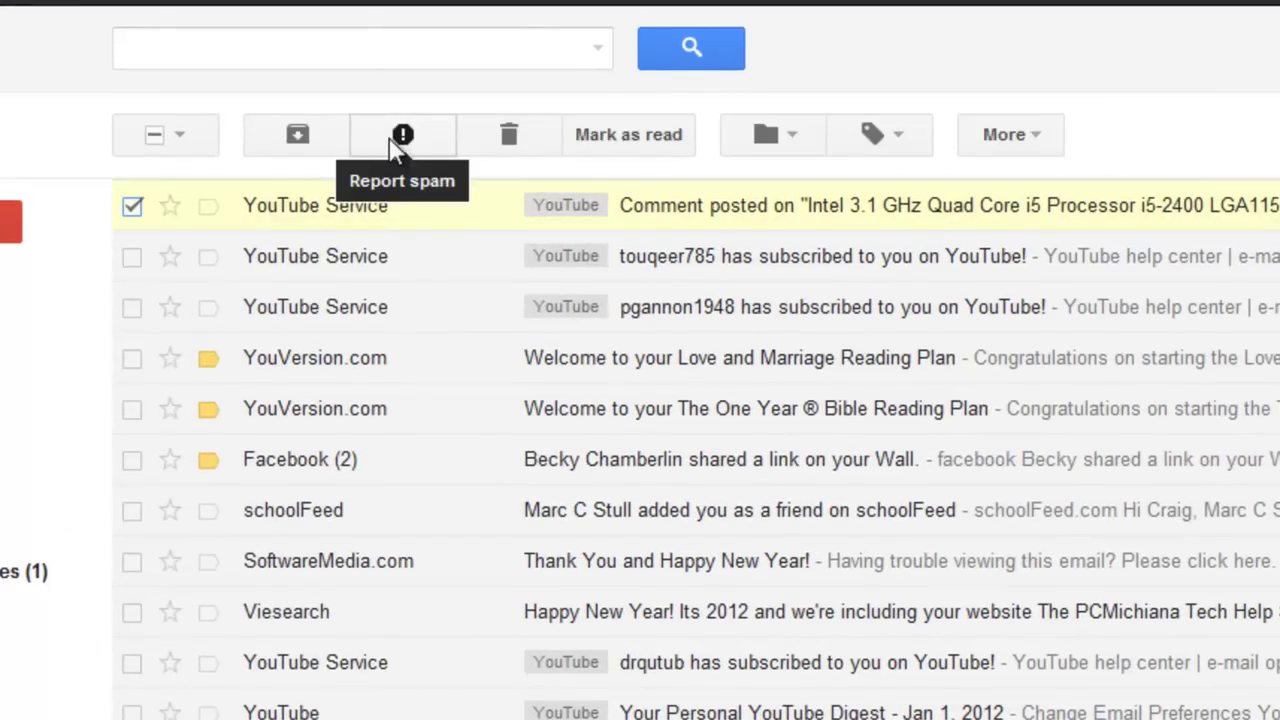
pyautogui.click(140, 208)
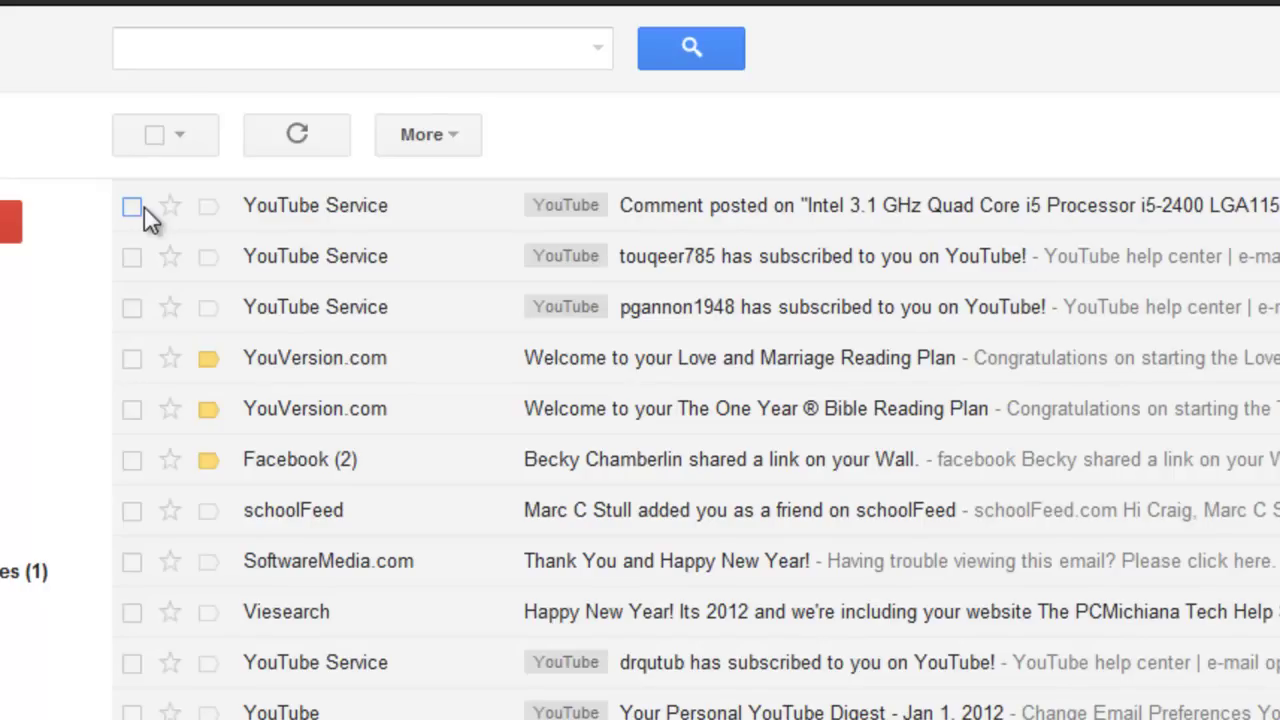
# Step: Open the Spam folder and select the "New year promotion" message
pyautogui.moveTo(345, 256)
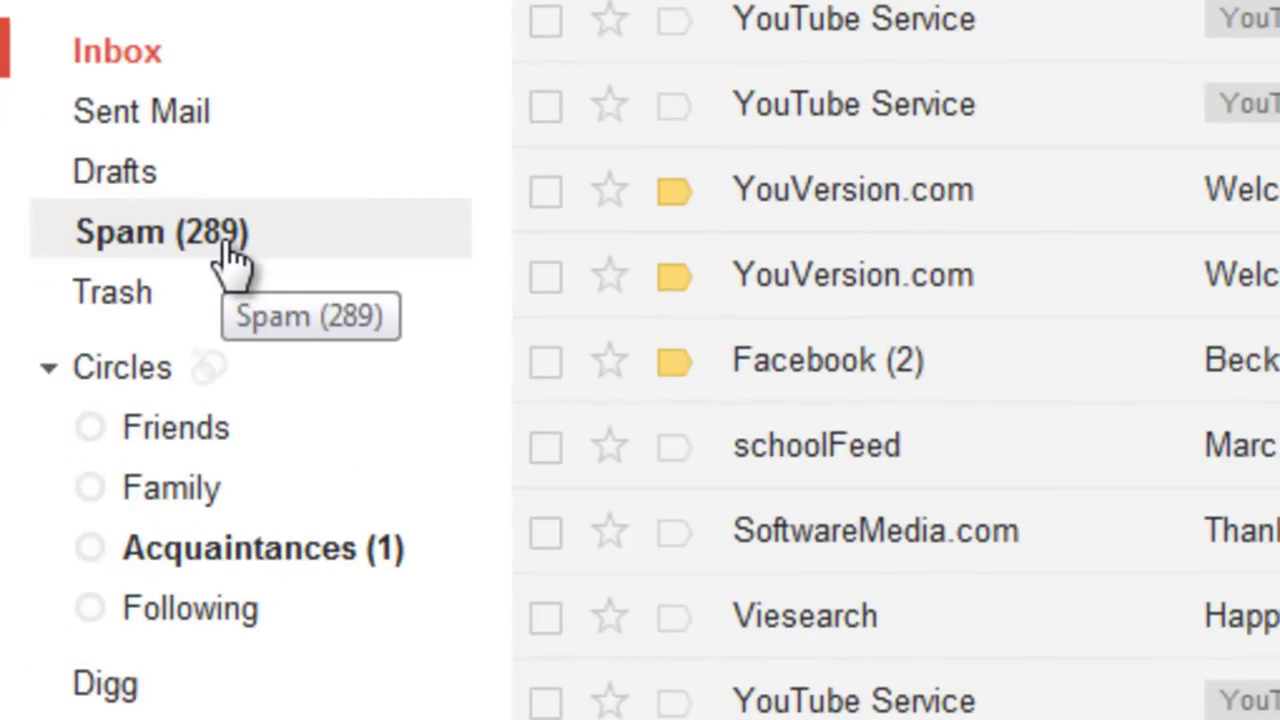
pyautogui.click(230, 258)
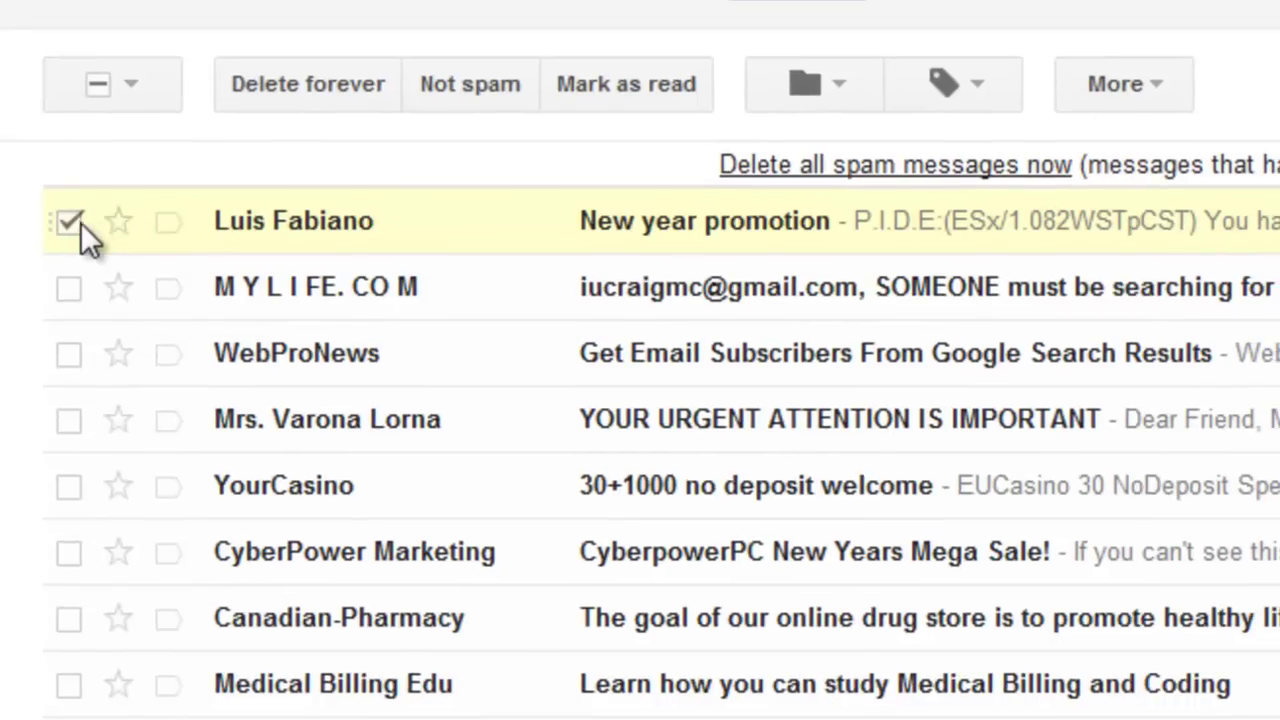
pyautogui.click(221, 148)
pyautogui.click(221, 148)
pyautogui.moveTo(318, 228)
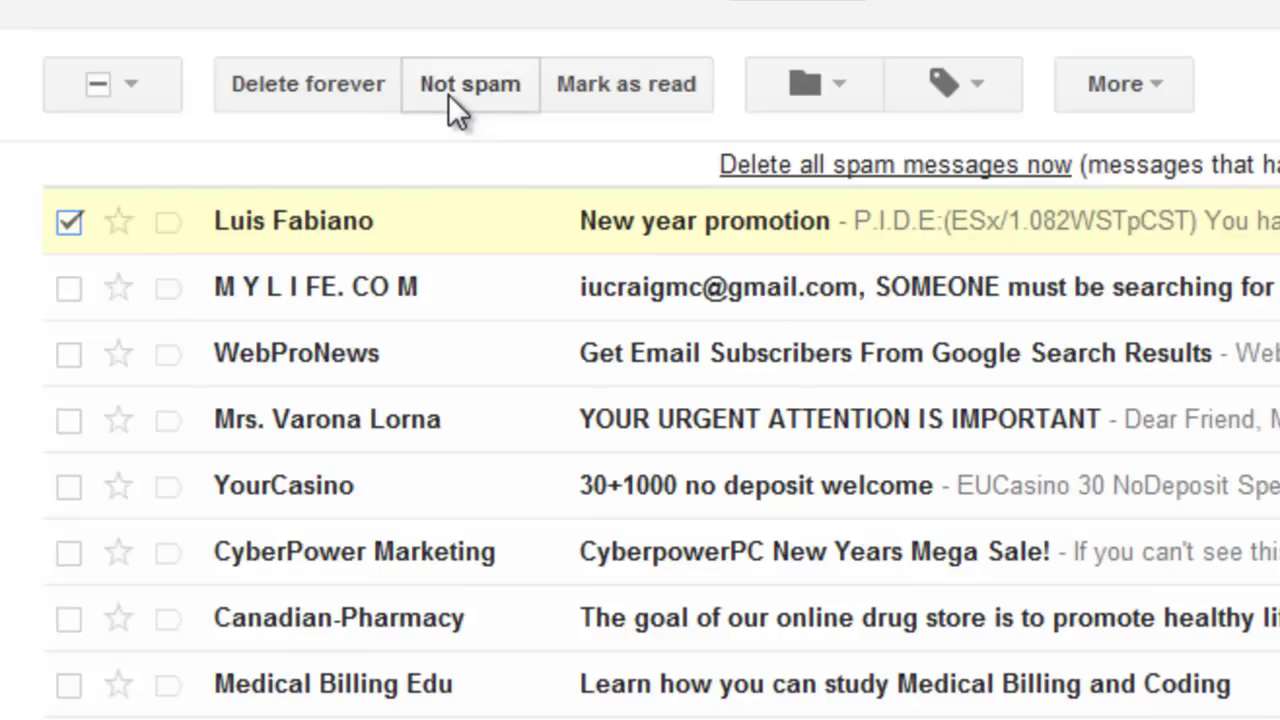
# Step: Start a filter for messages like the selected spam message, keep its sender address as the criterion, and go on to the filter actions
pyautogui.click(1131, 90)
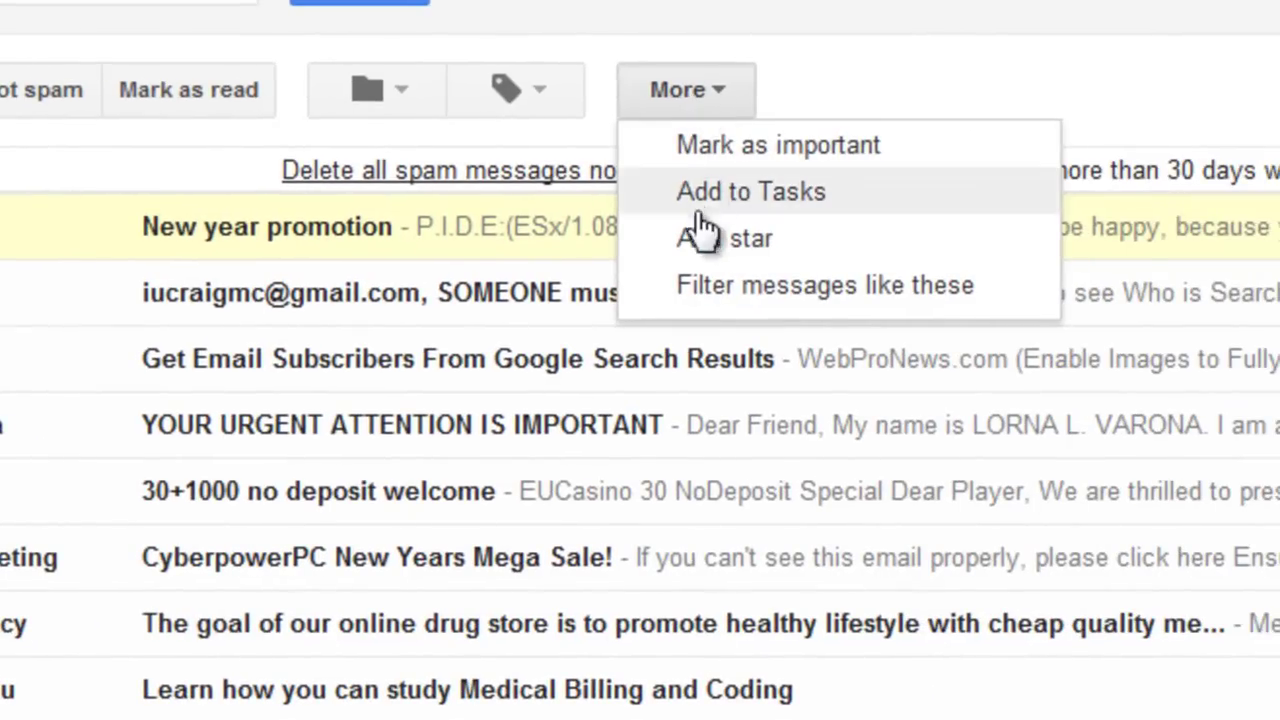
pyautogui.click(705, 290)
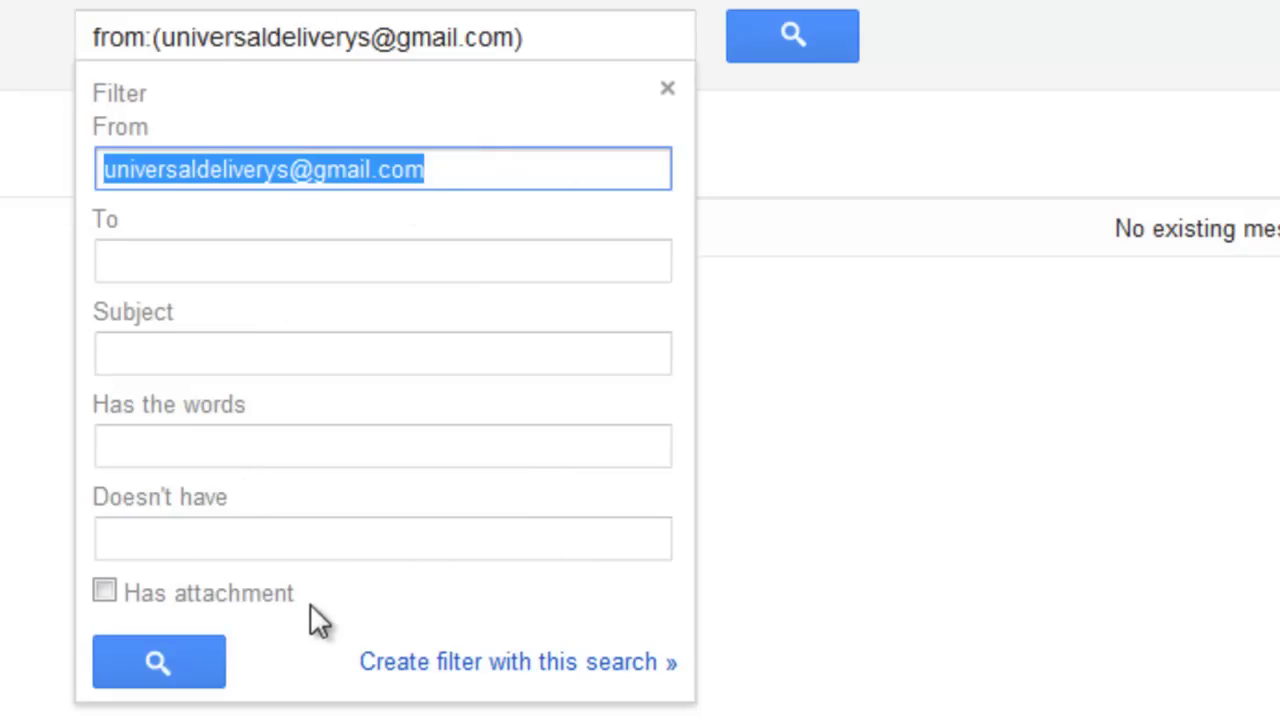
pyautogui.click(444, 170)
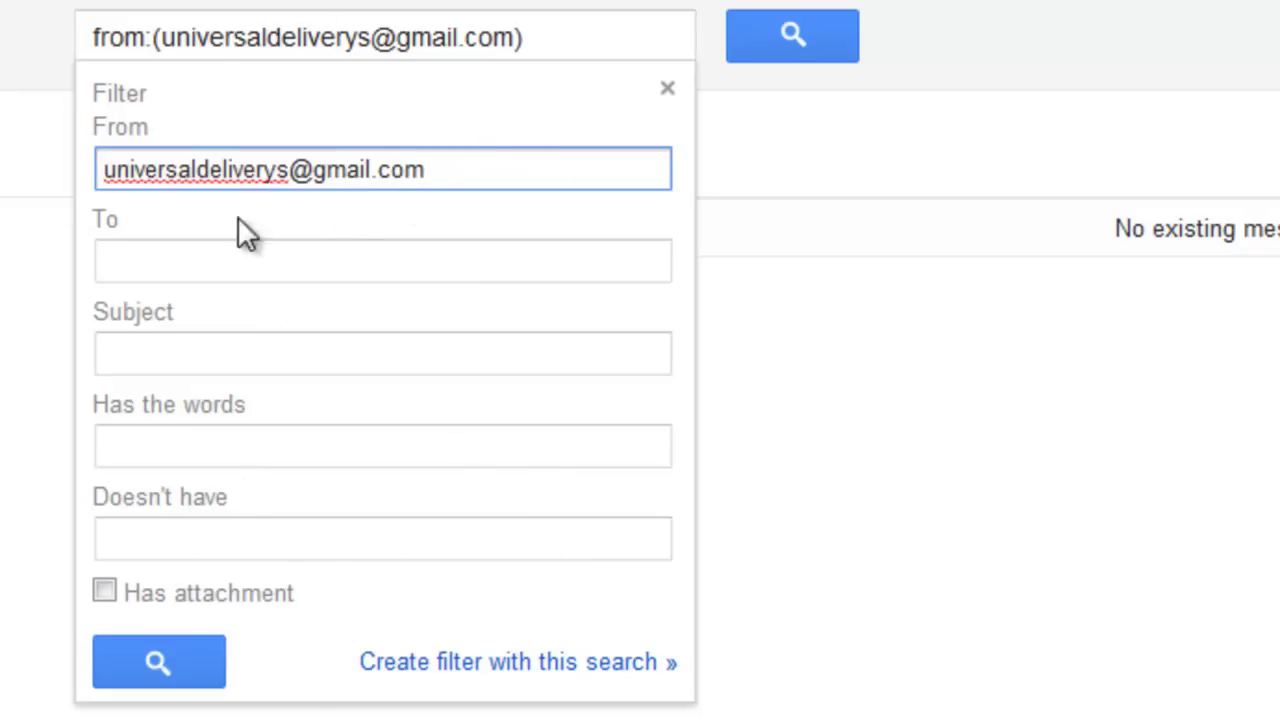
pyautogui.moveTo(104, 170); pyautogui.dragTo(422, 168)
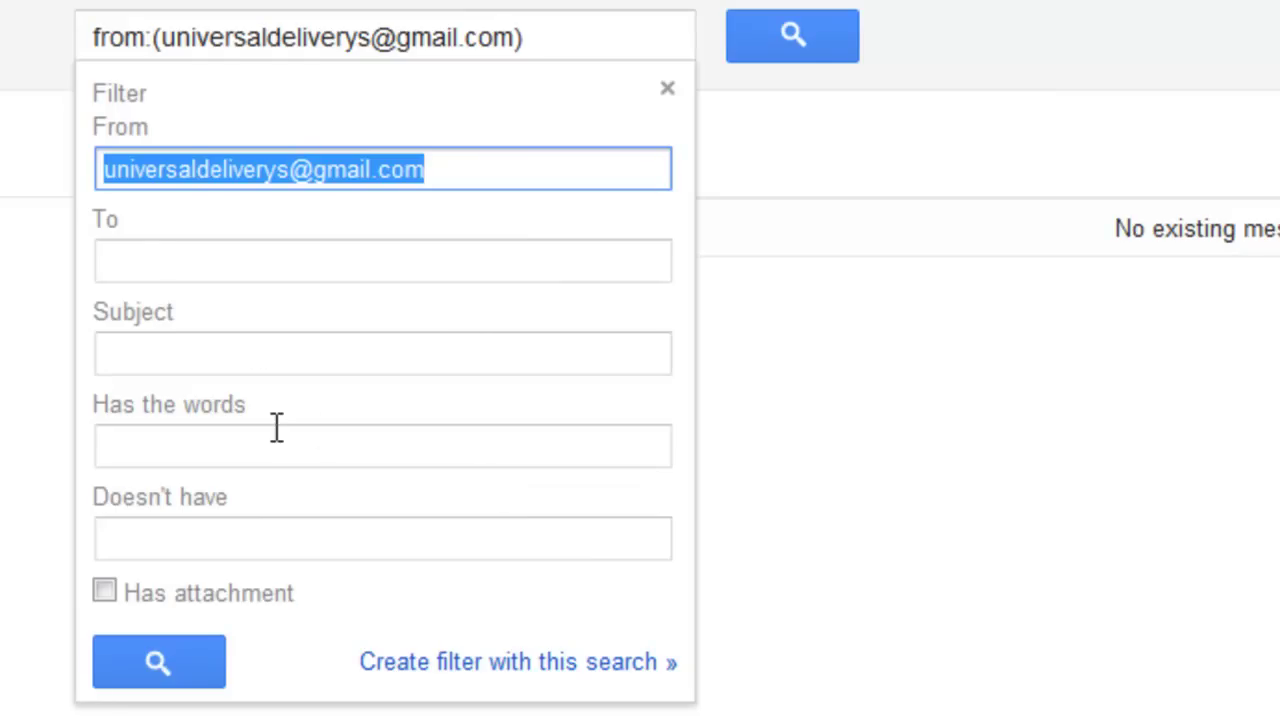
pyautogui.click(444, 664)
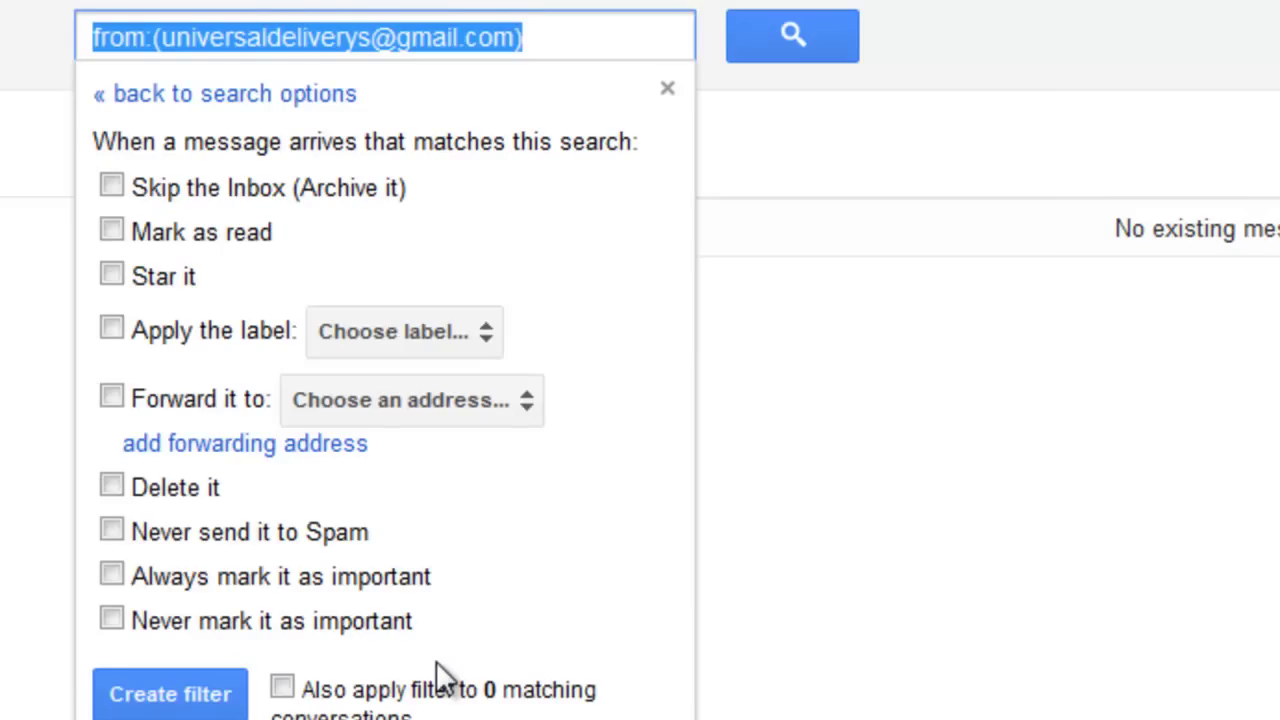
# Step: Create the filter with the Never send it to Spam action, and deselect the "New year promotion" message in the Spam folder
pyautogui.click(110, 532)
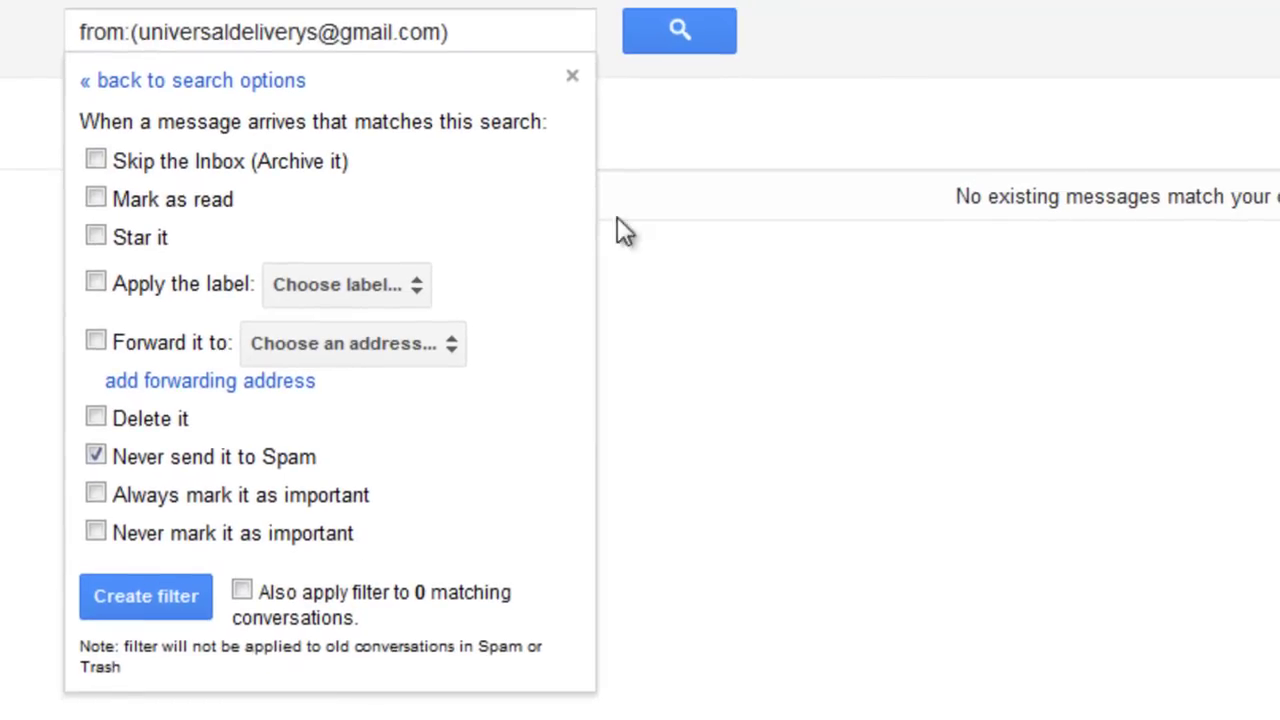
pyautogui.click(171, 599)
pyautogui.click(650, 415)
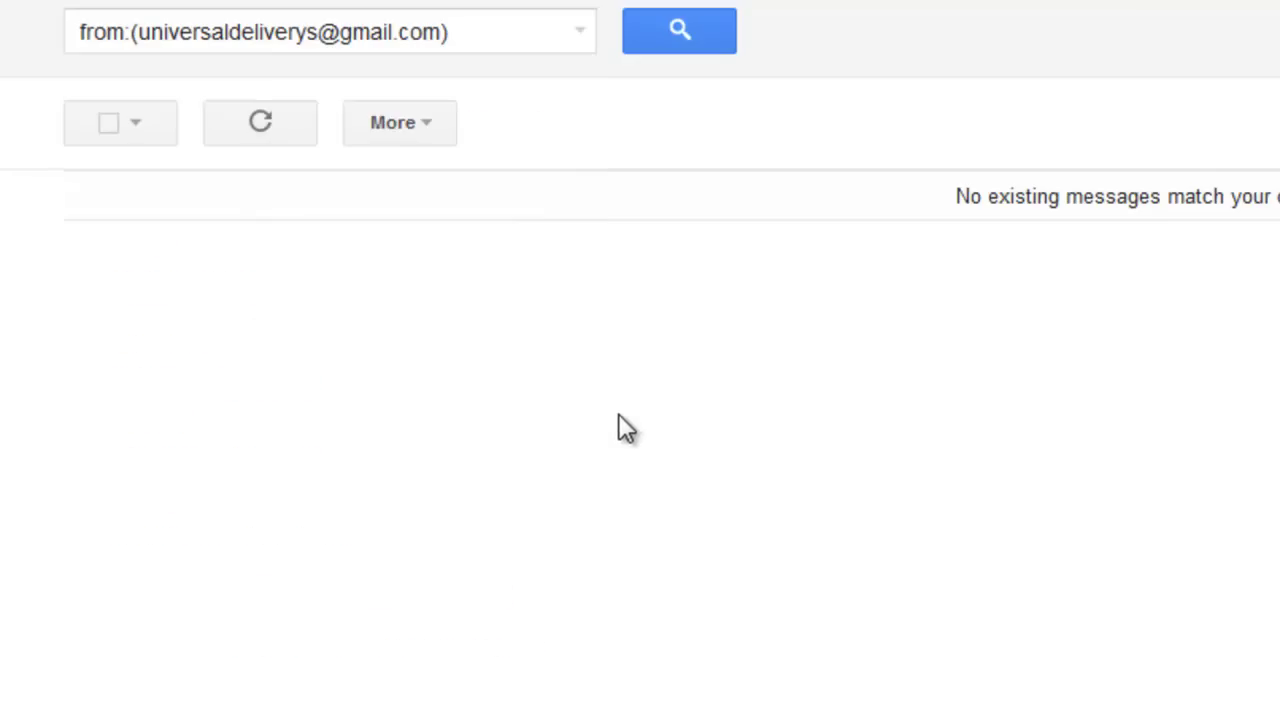
pyautogui.click(112, 370)
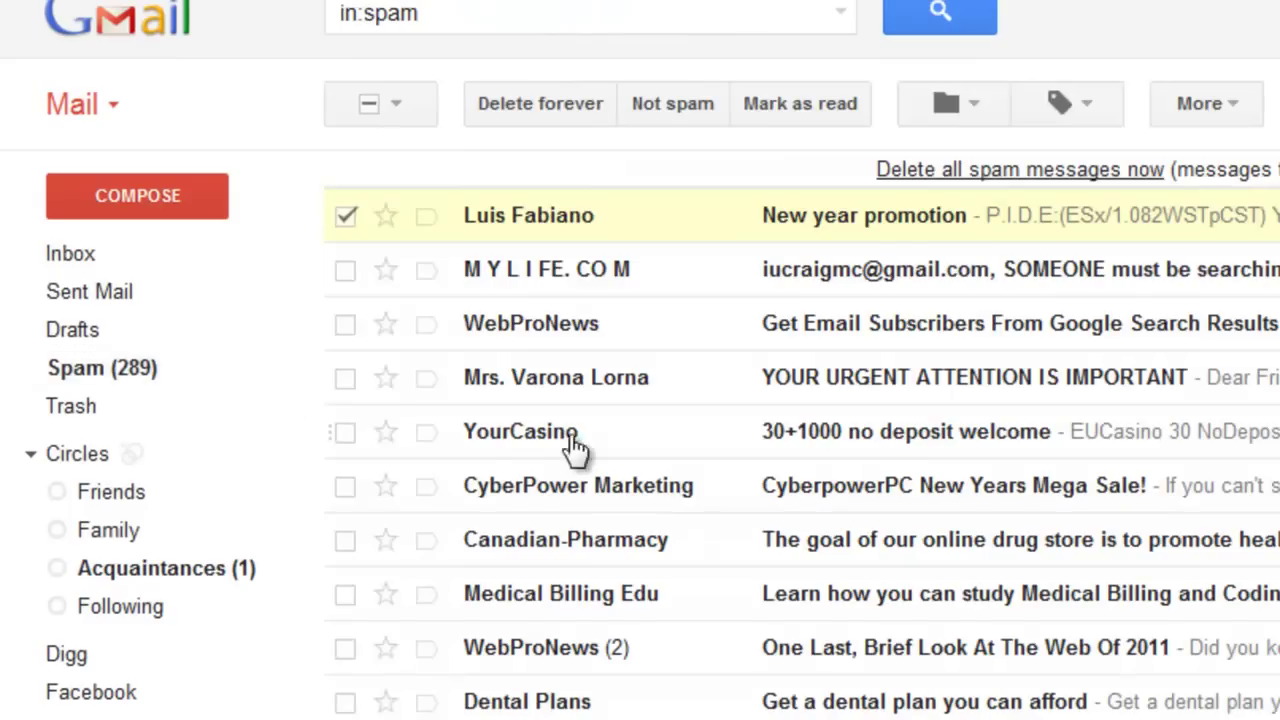
pyautogui.click(345, 216)
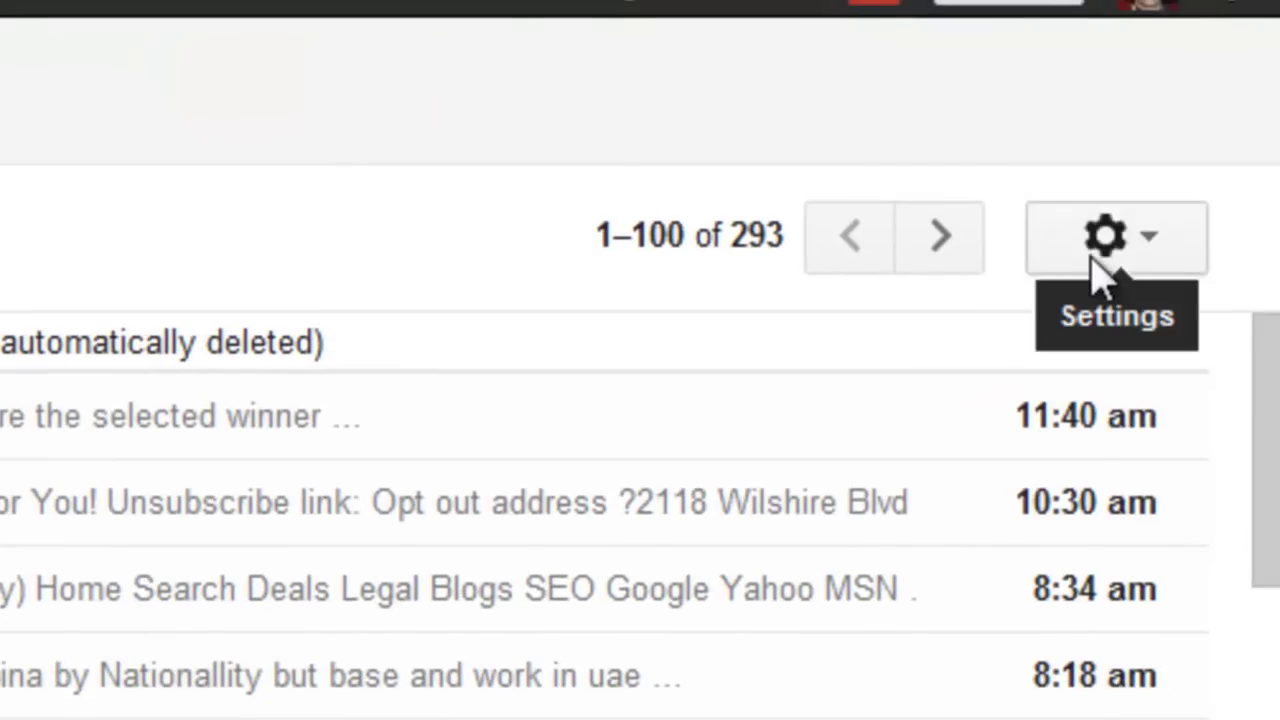
# Step: Open the Filters settings and delete the last filter in the list
pyautogui.click(1106, 255)
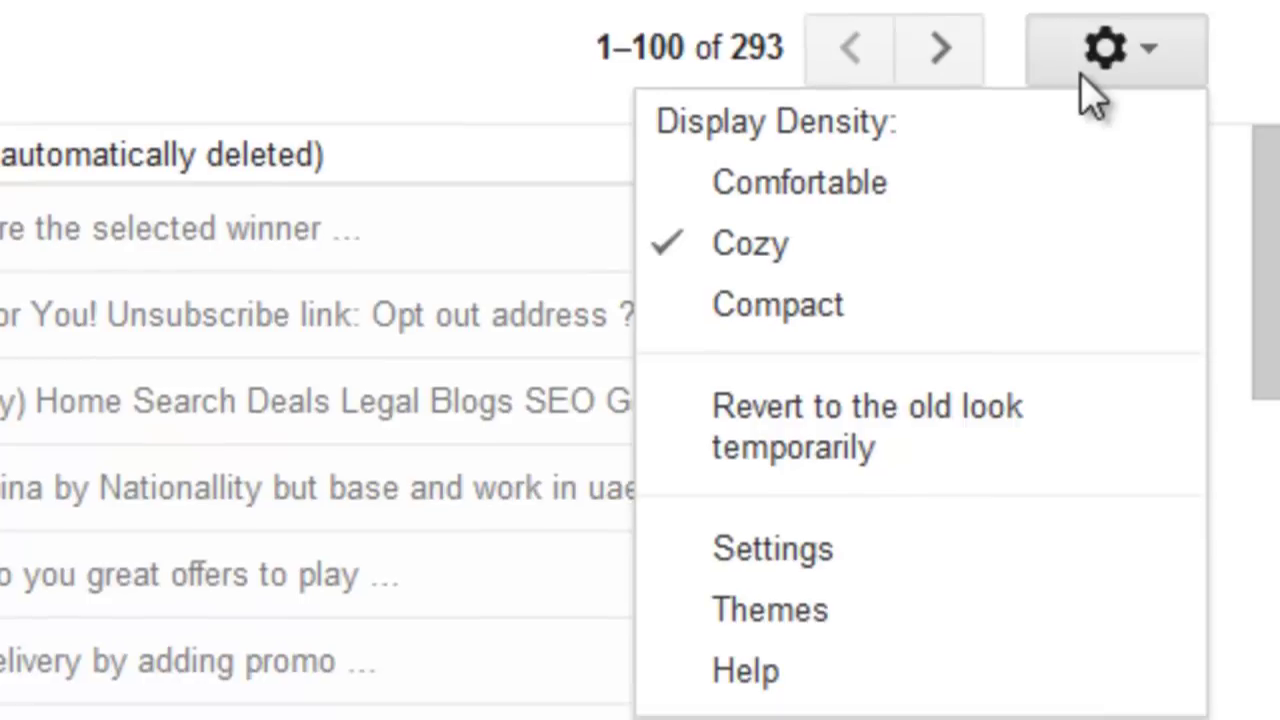
pyautogui.click(917, 522)
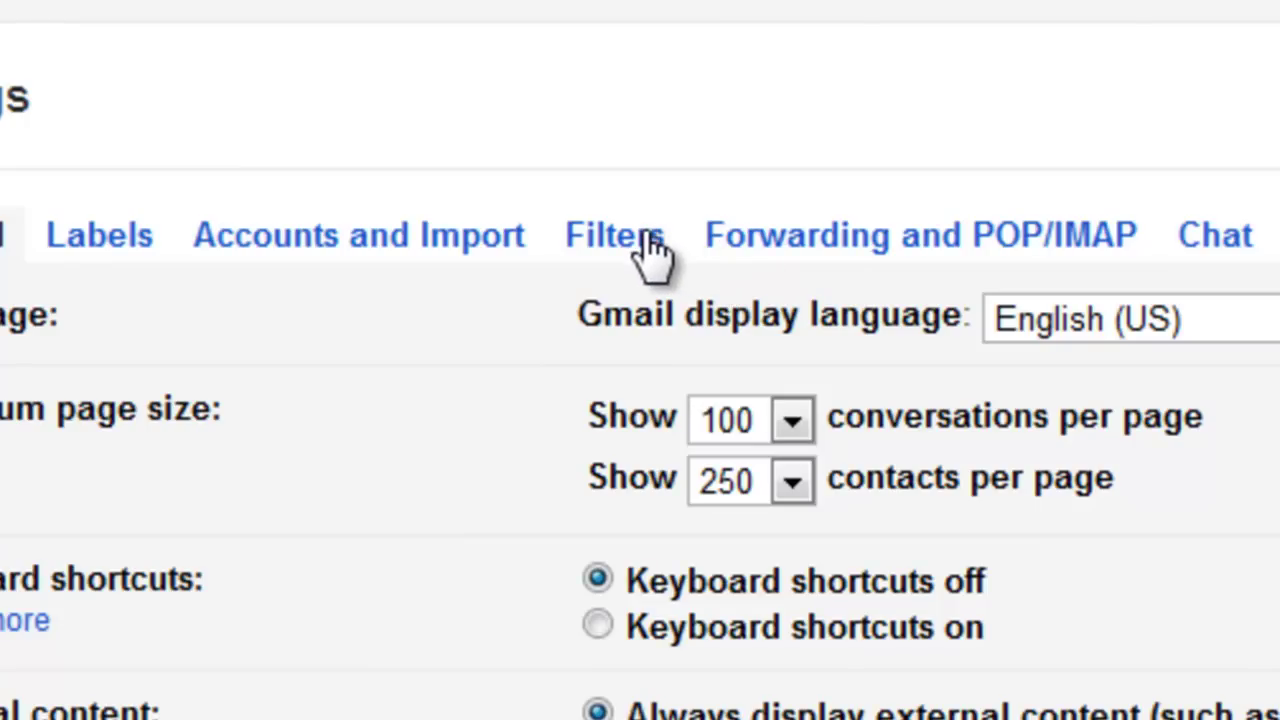
pyautogui.click(645, 245)
pyautogui.scroll(-5, 720, 680)
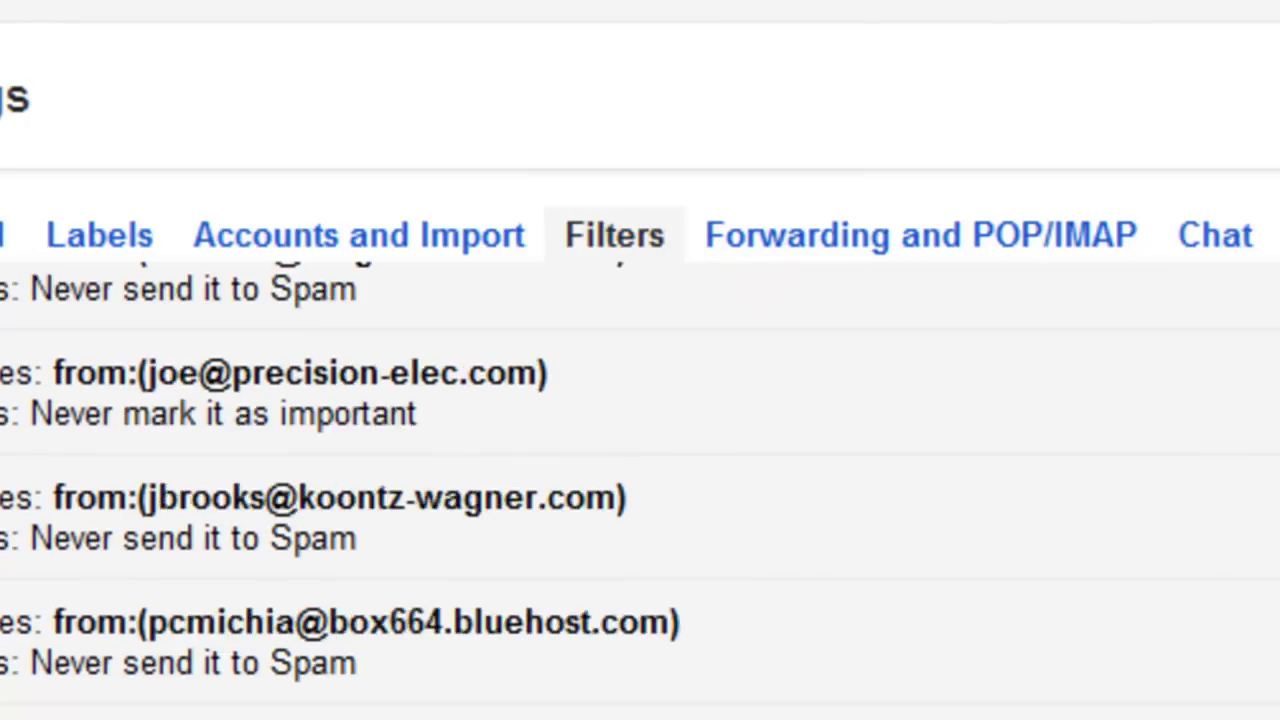
pyautogui.scroll(-10, 563, 571)
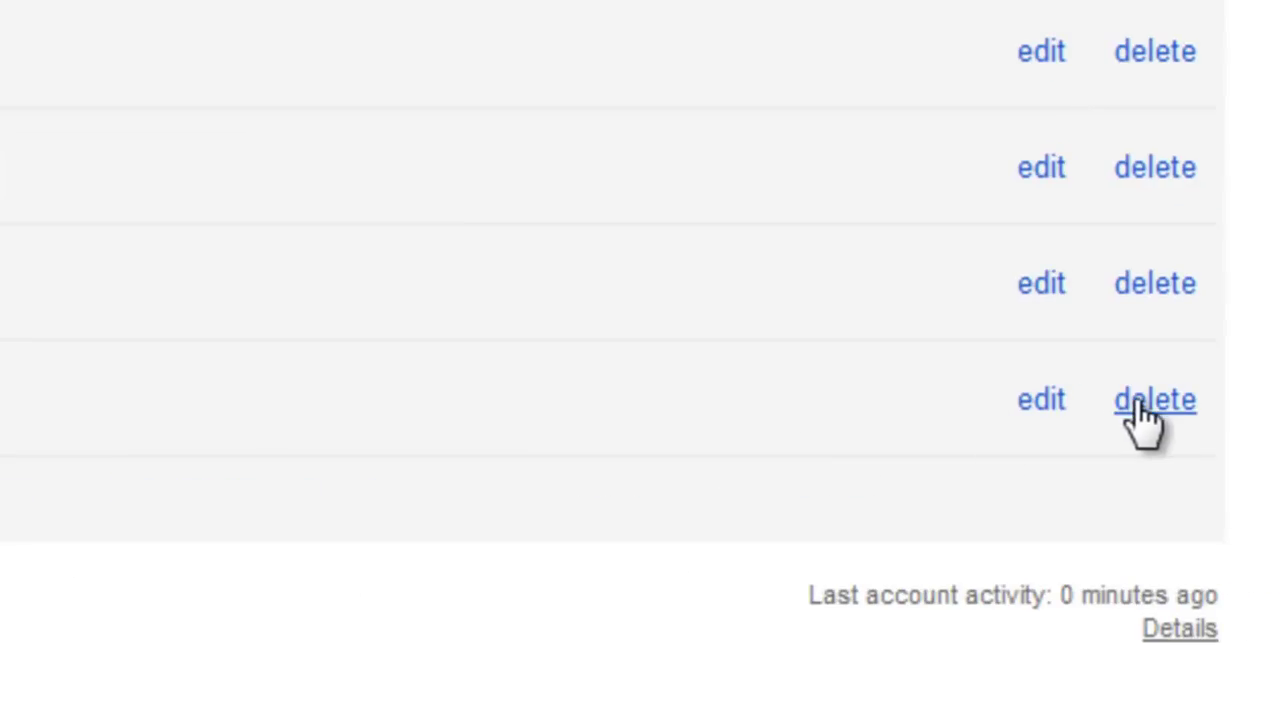
pyautogui.click(1145, 420)
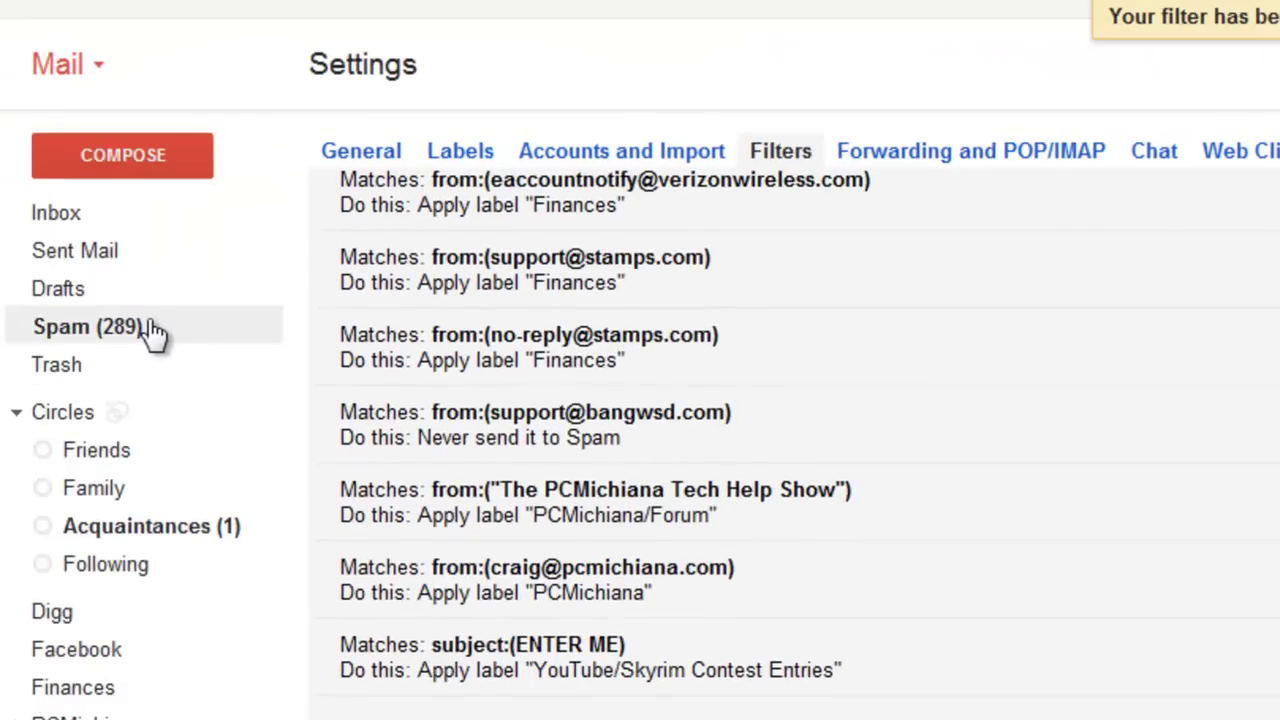
# Step: Return to the Spam folder and view the actions available for the "New year promotion" message
pyautogui.click(153, 330)
pyautogui.click(330, 177)
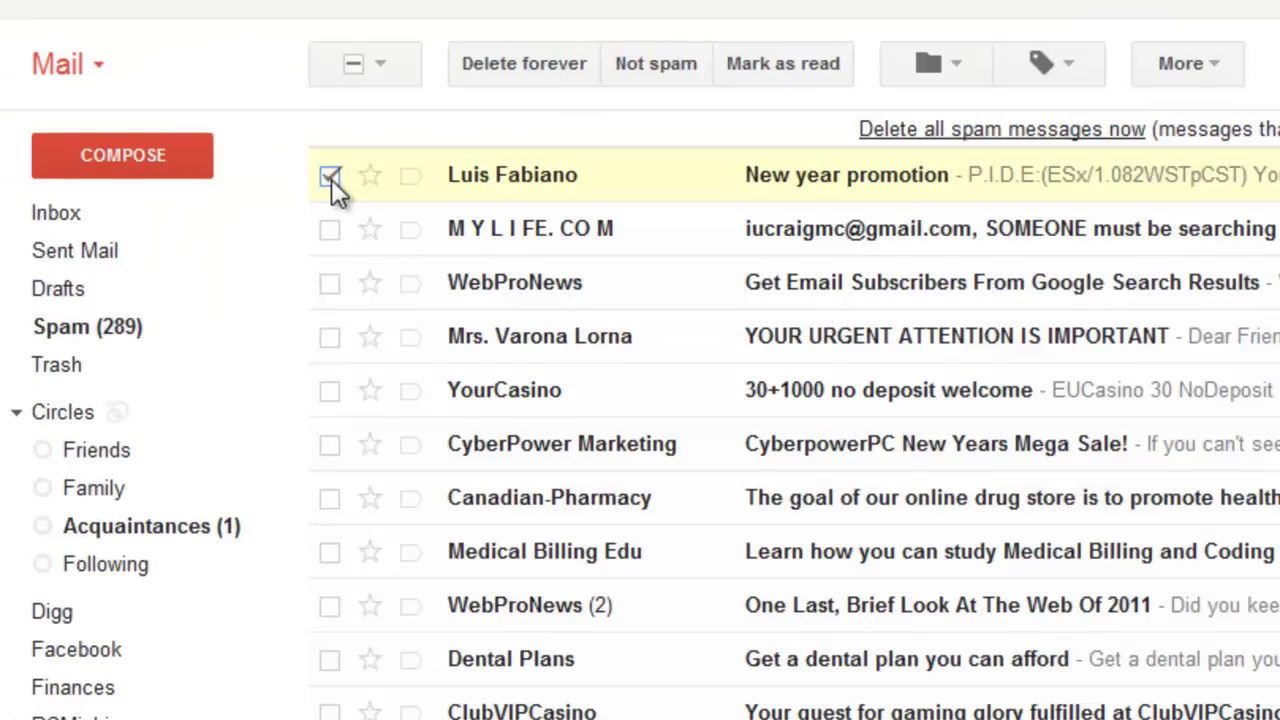
pyautogui.click(331, 179)
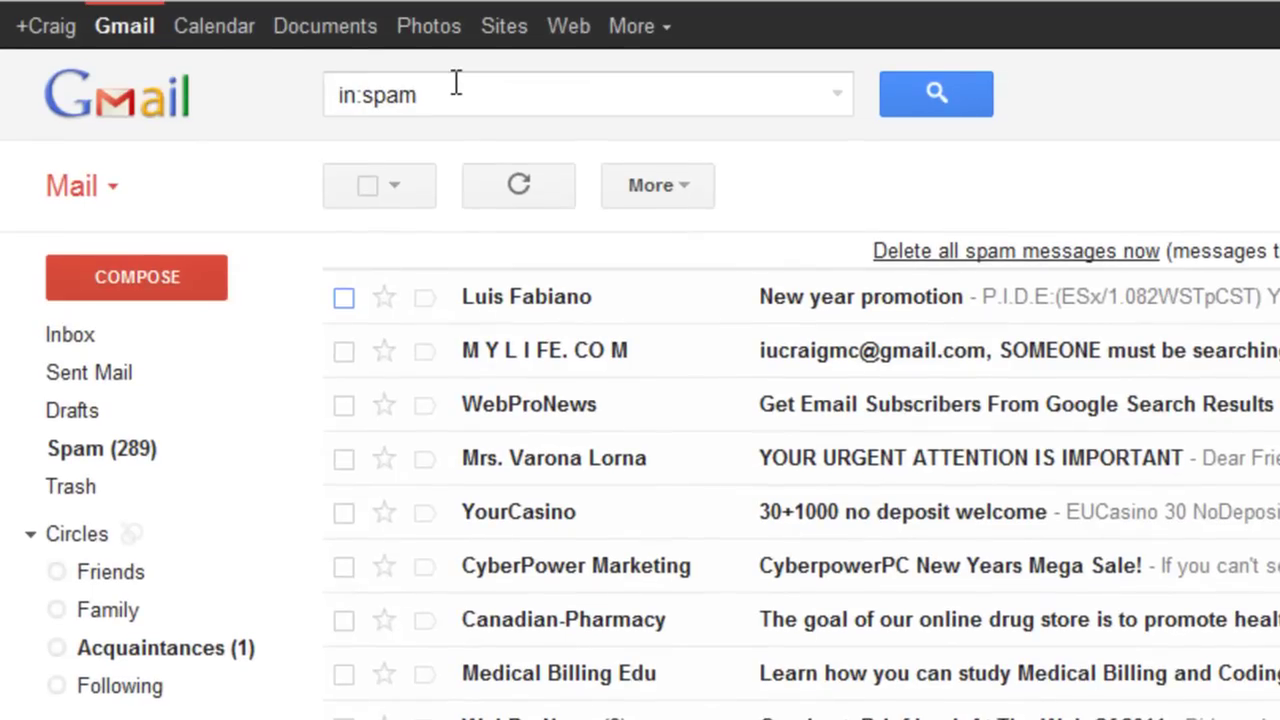
pyautogui.click(437, 100)
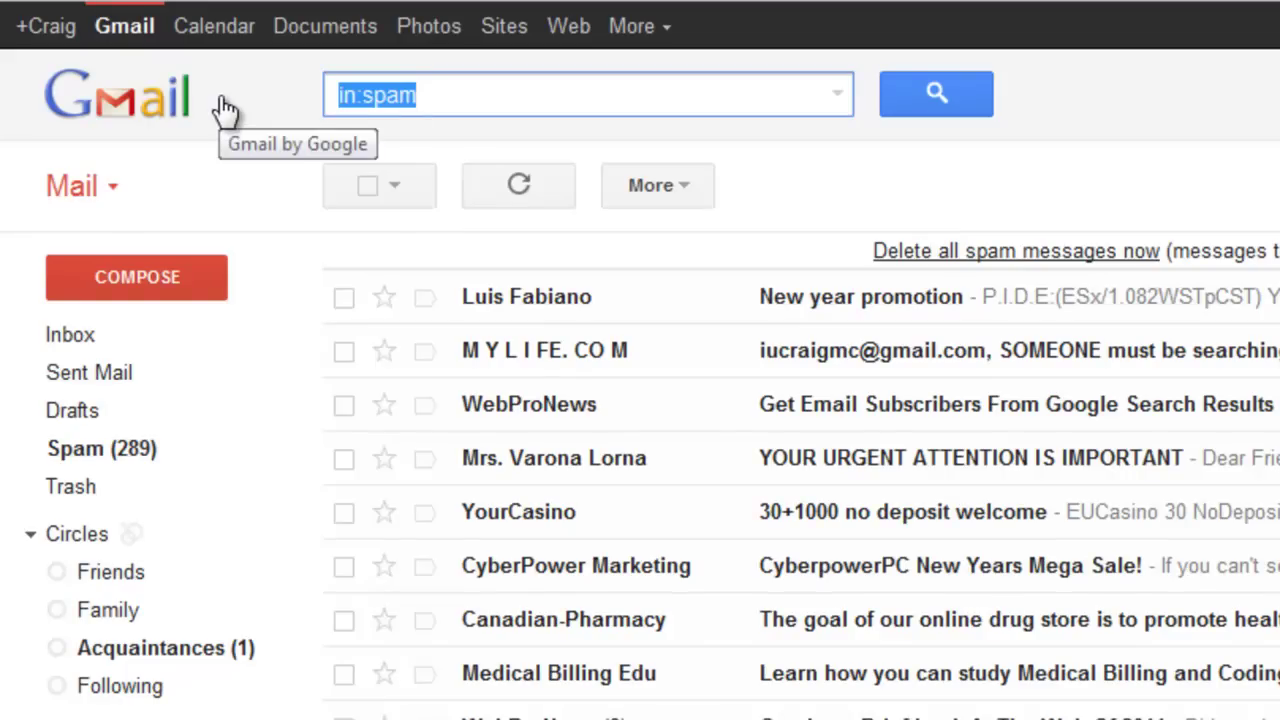
pyautogui.write('*')
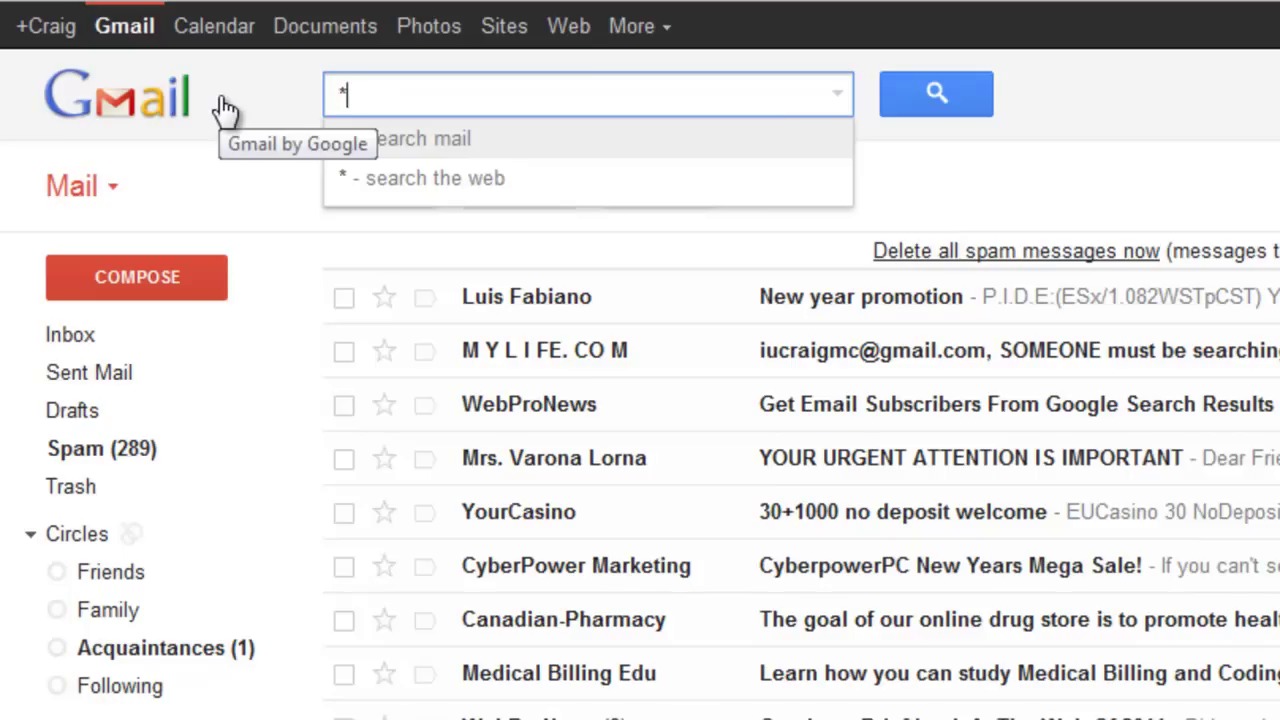
pyautogui.write('@pcmichiana.com')
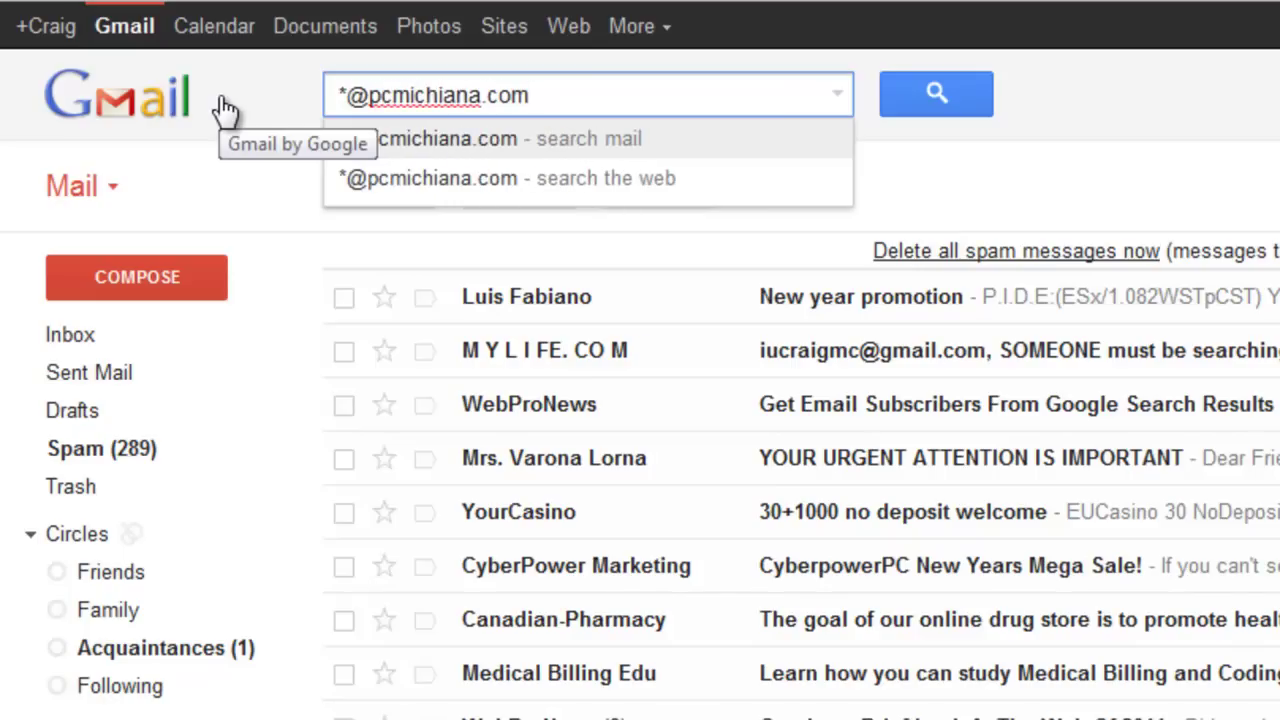
pyautogui.press('Return')
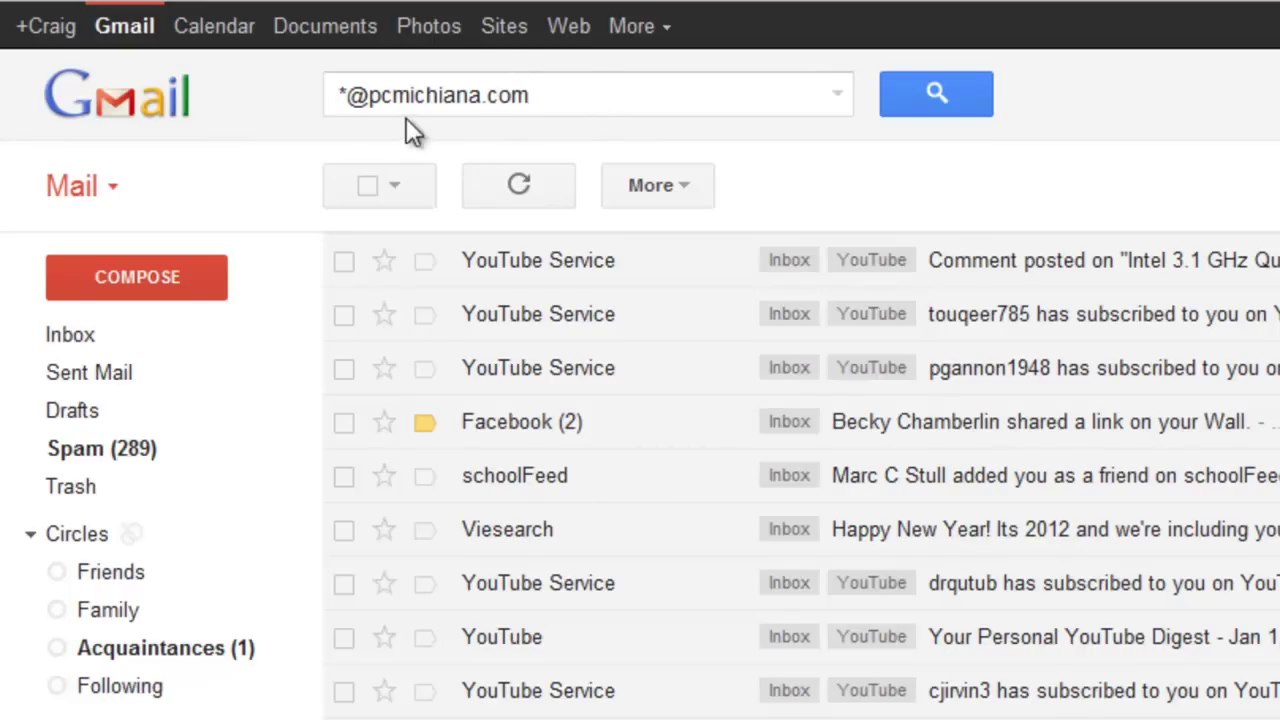
pyautogui.click(837, 94)
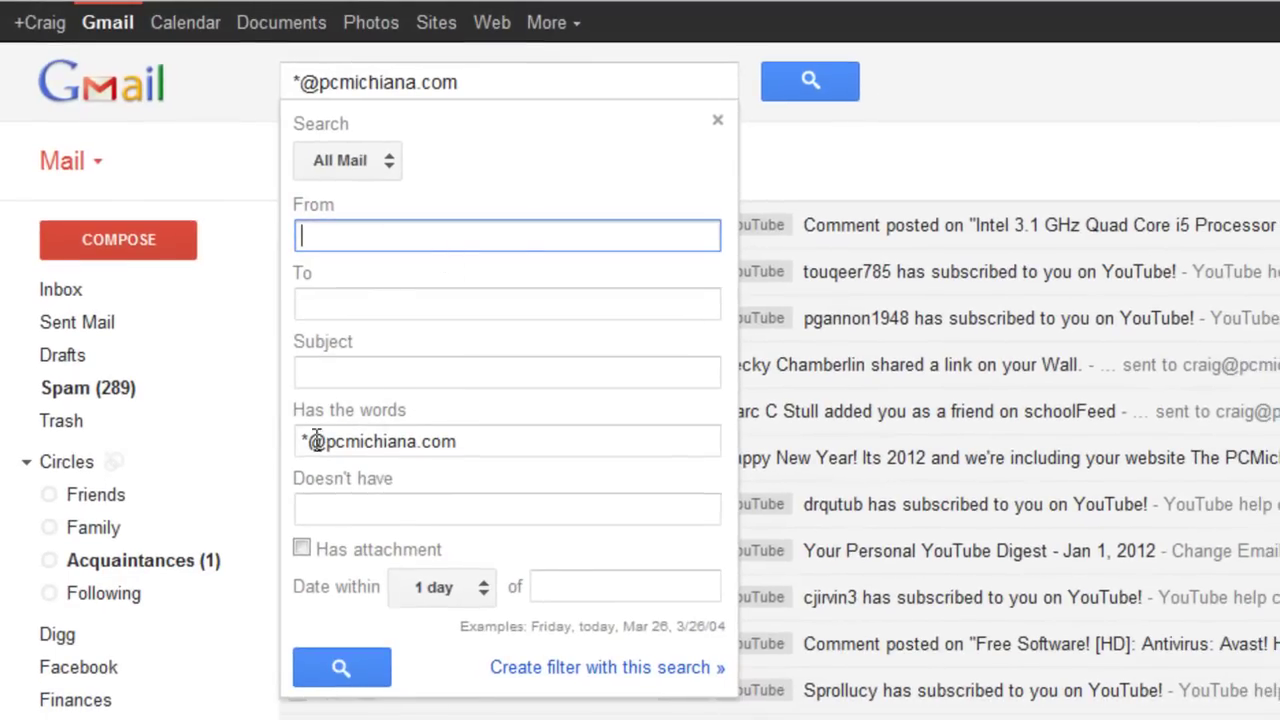
pyautogui.moveTo(300, 441); pyautogui.dragTo(489, 441)
pyautogui.hotkey('ctrl', 'c')
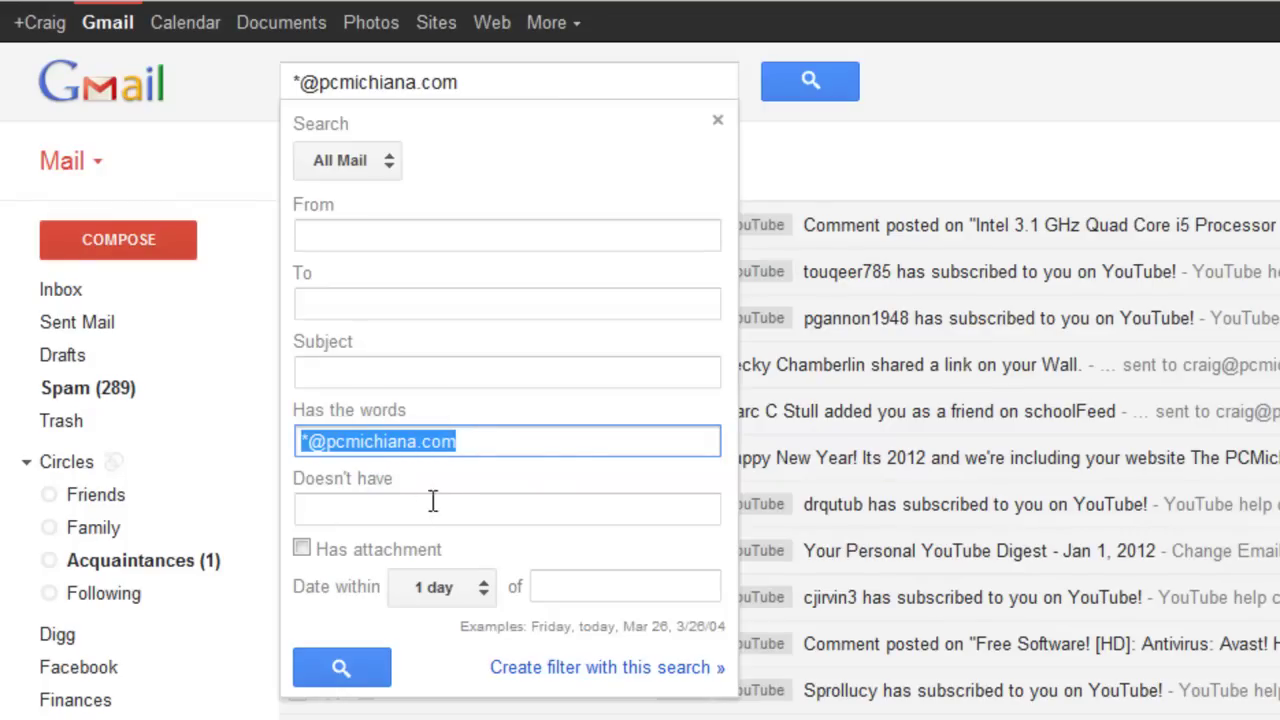
pyautogui.rightClick(397, 447)
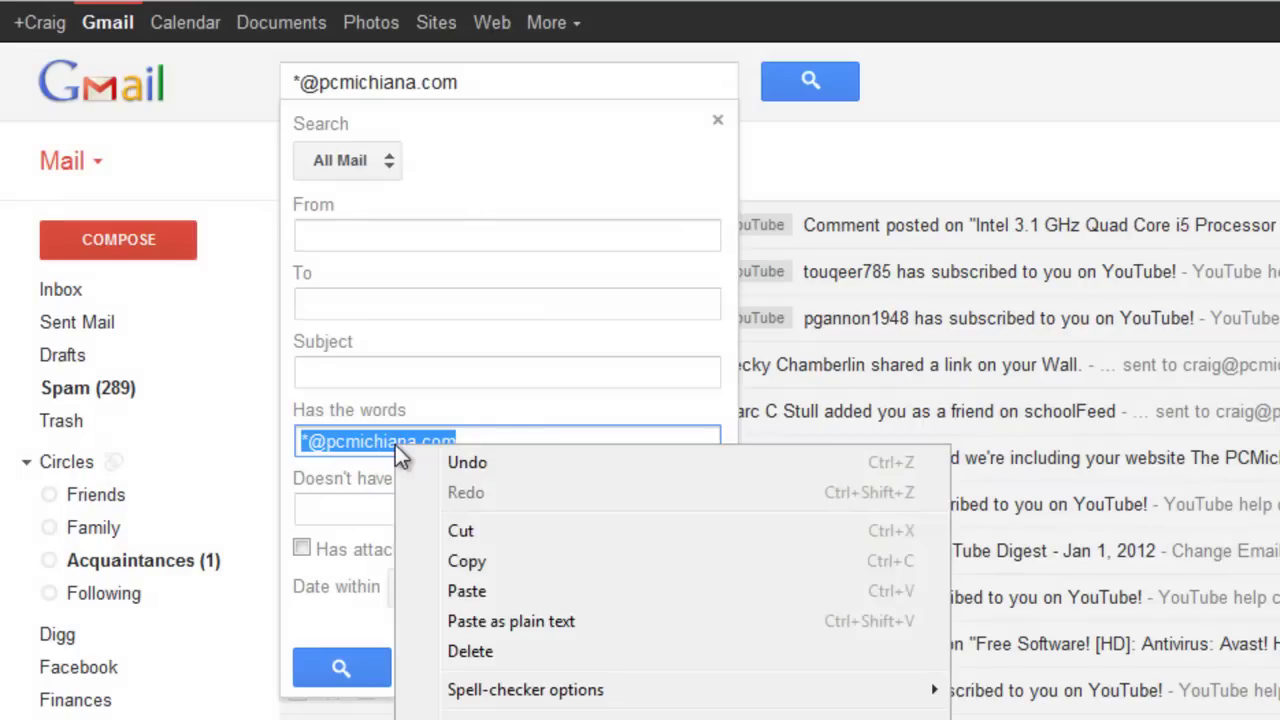
pyautogui.click(470, 531)
pyautogui.click(312, 242)
pyautogui.rightClick(318, 244)
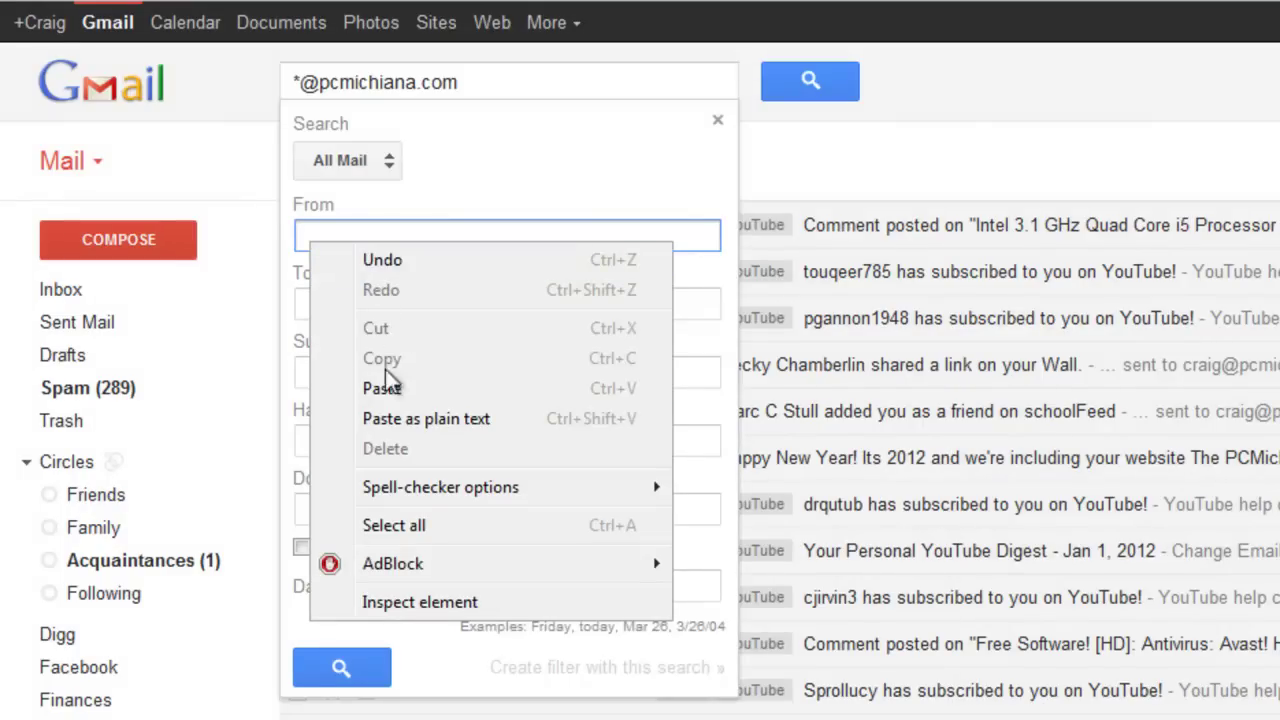
pyautogui.click(386, 384)
pyautogui.click(366, 673)
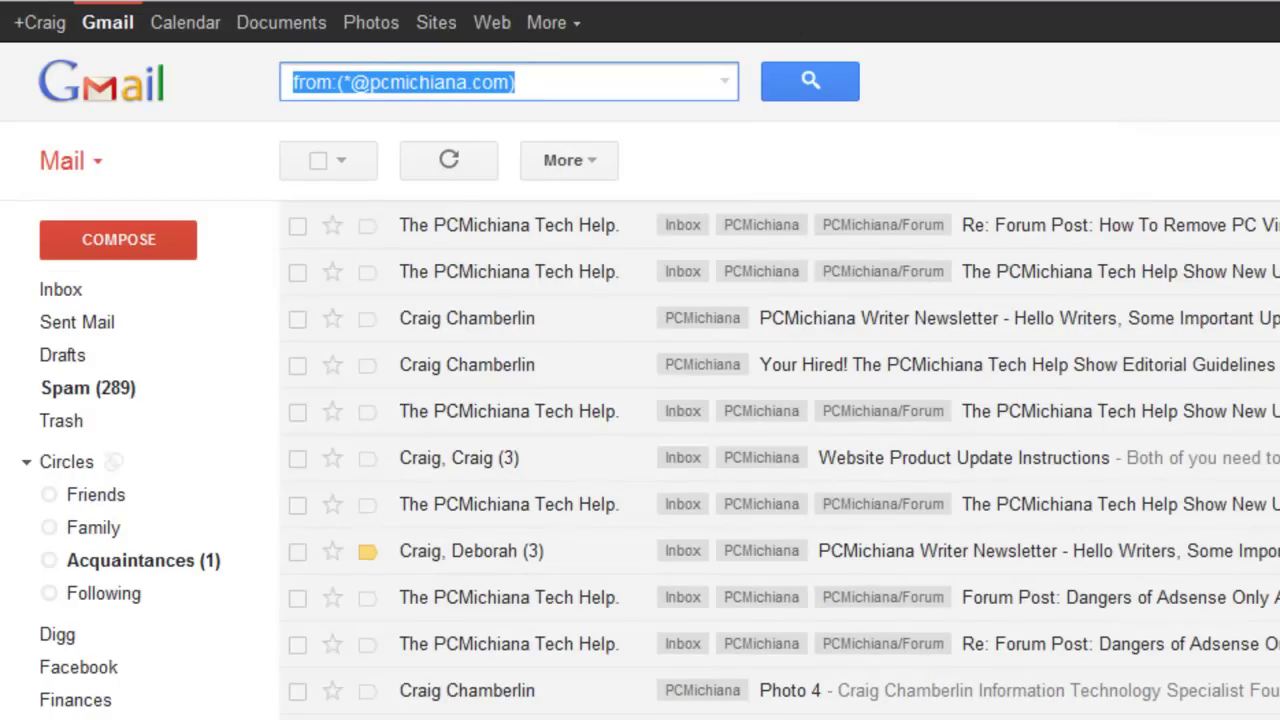
pyautogui.moveTo(291, 82); pyautogui.dragTo(506, 80)
pyautogui.click(337, 82)
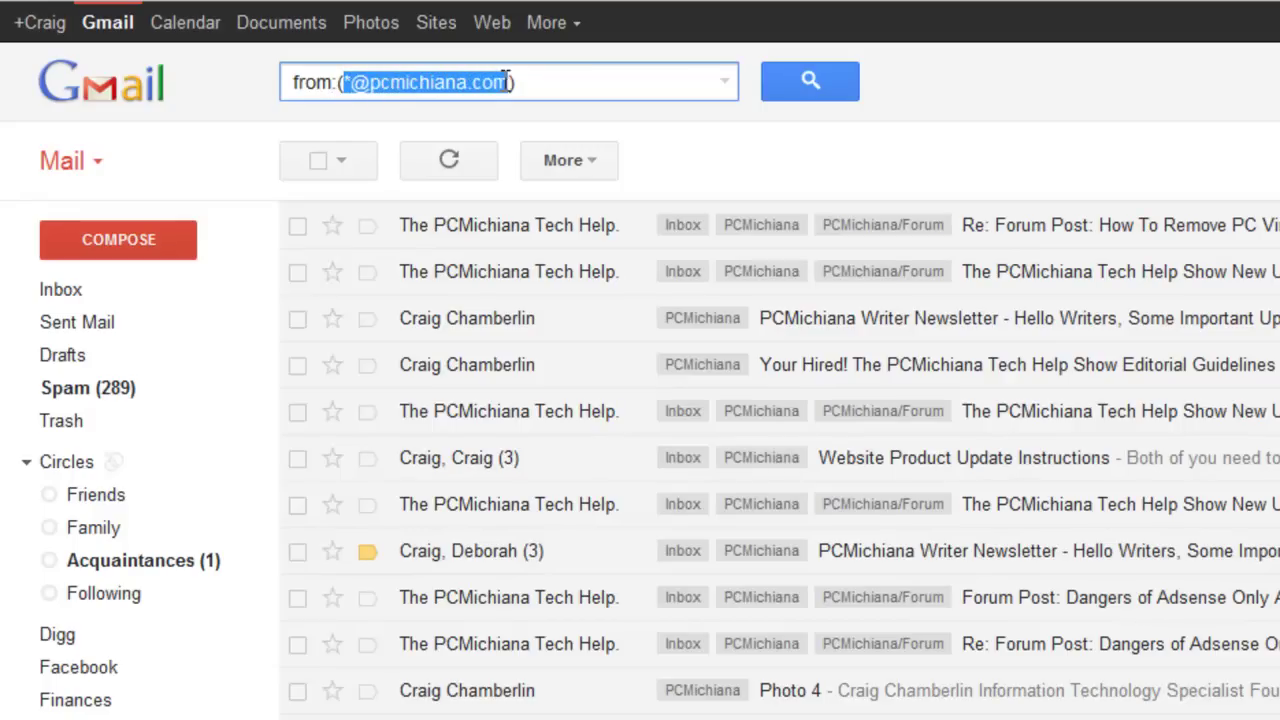
pyautogui.click(350, 82)
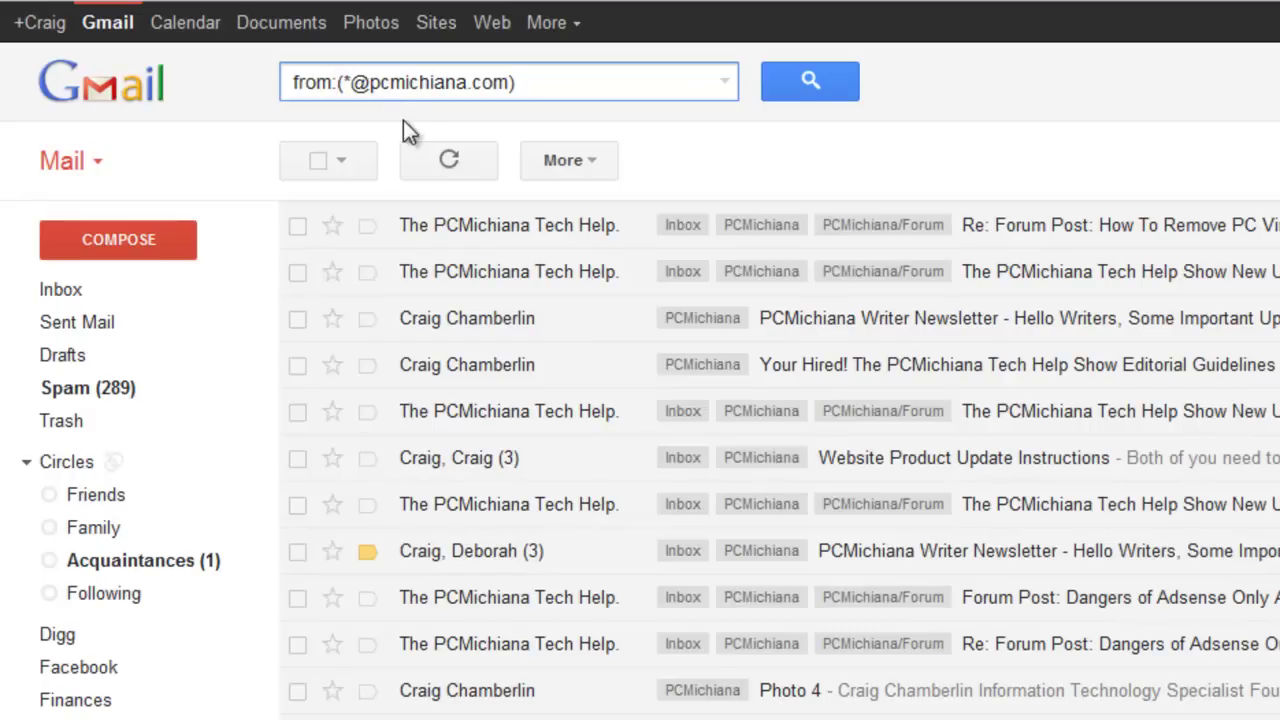
pyautogui.click(727, 85)
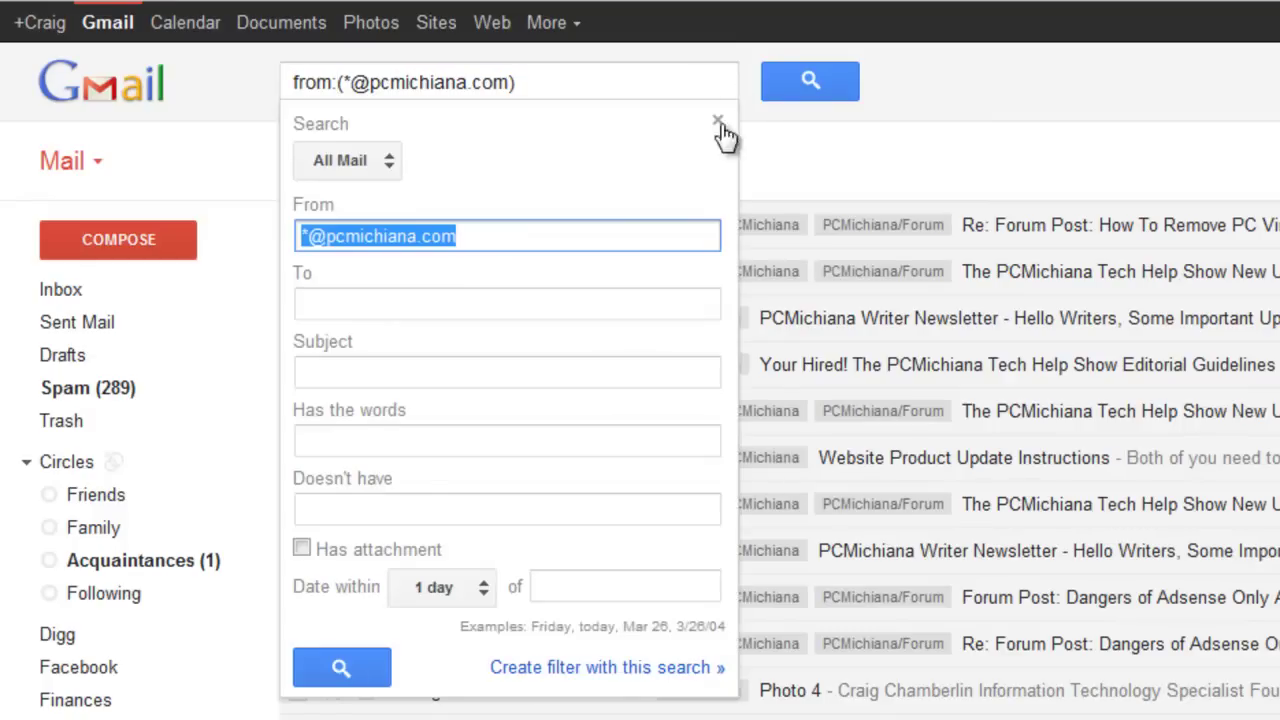
pyautogui.click(595, 672)
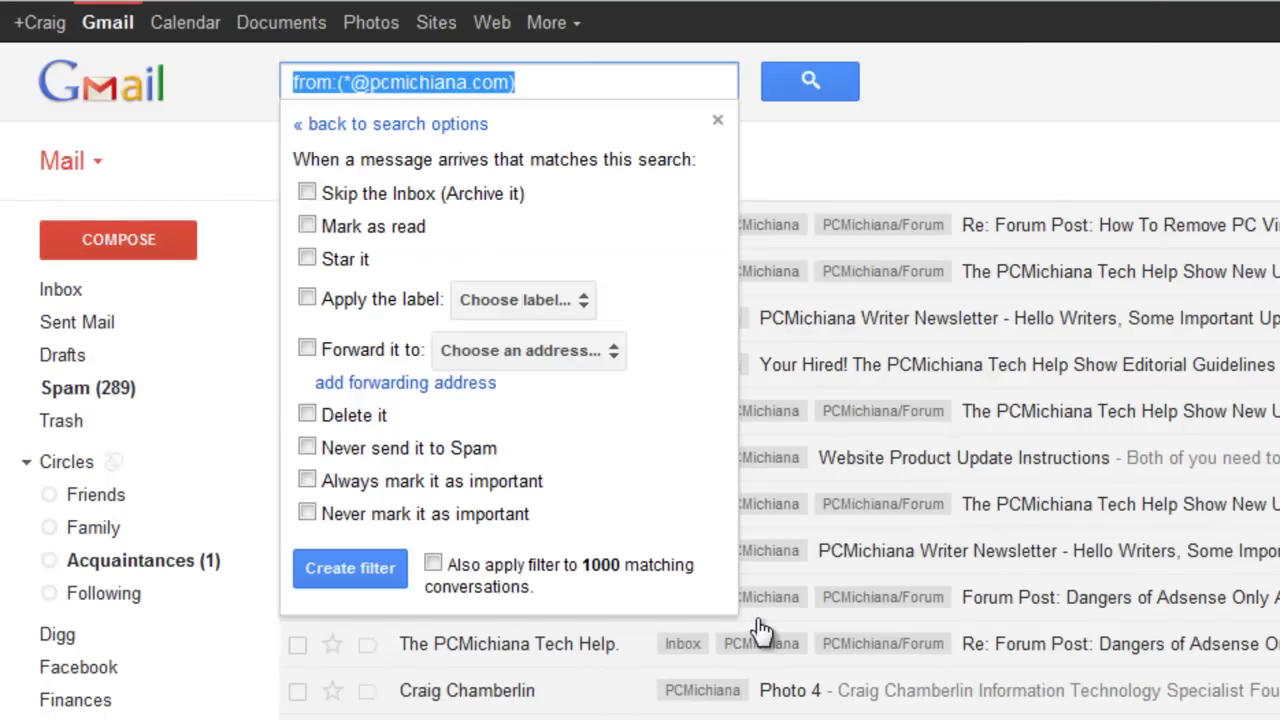
pyautogui.click(376, 302)
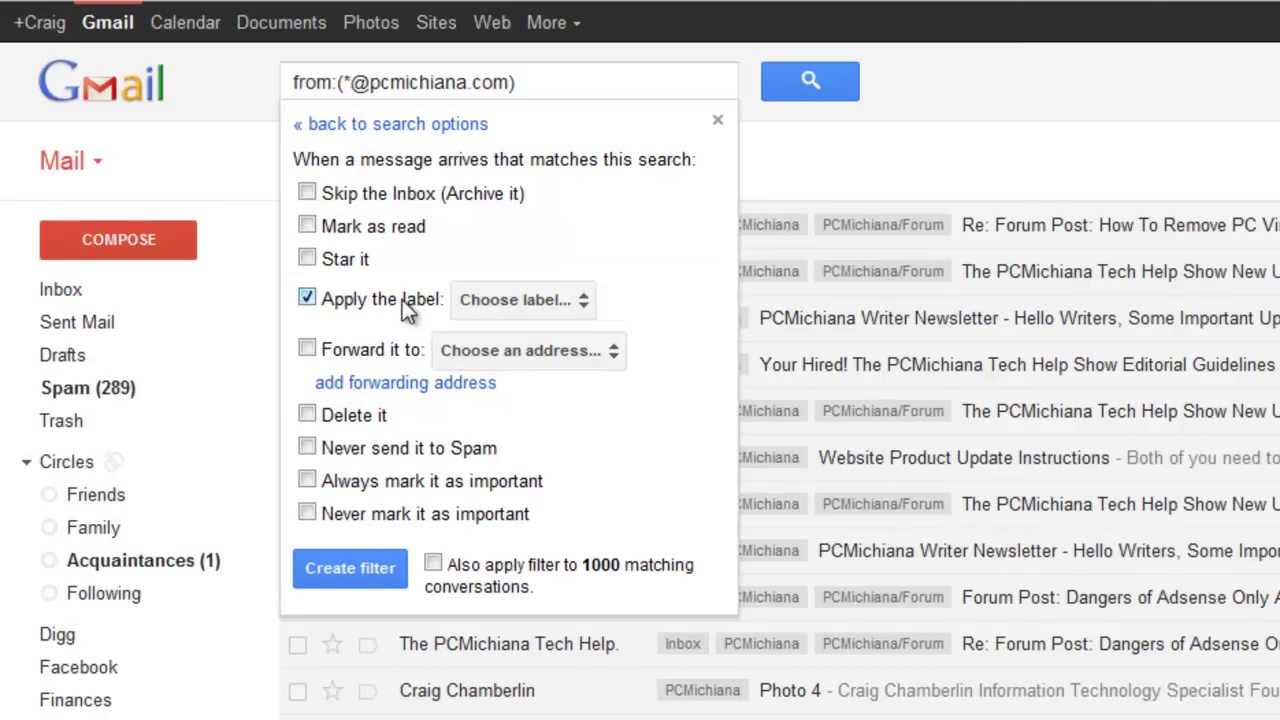
pyautogui.click(512, 300)
pyautogui.click(529, 306)
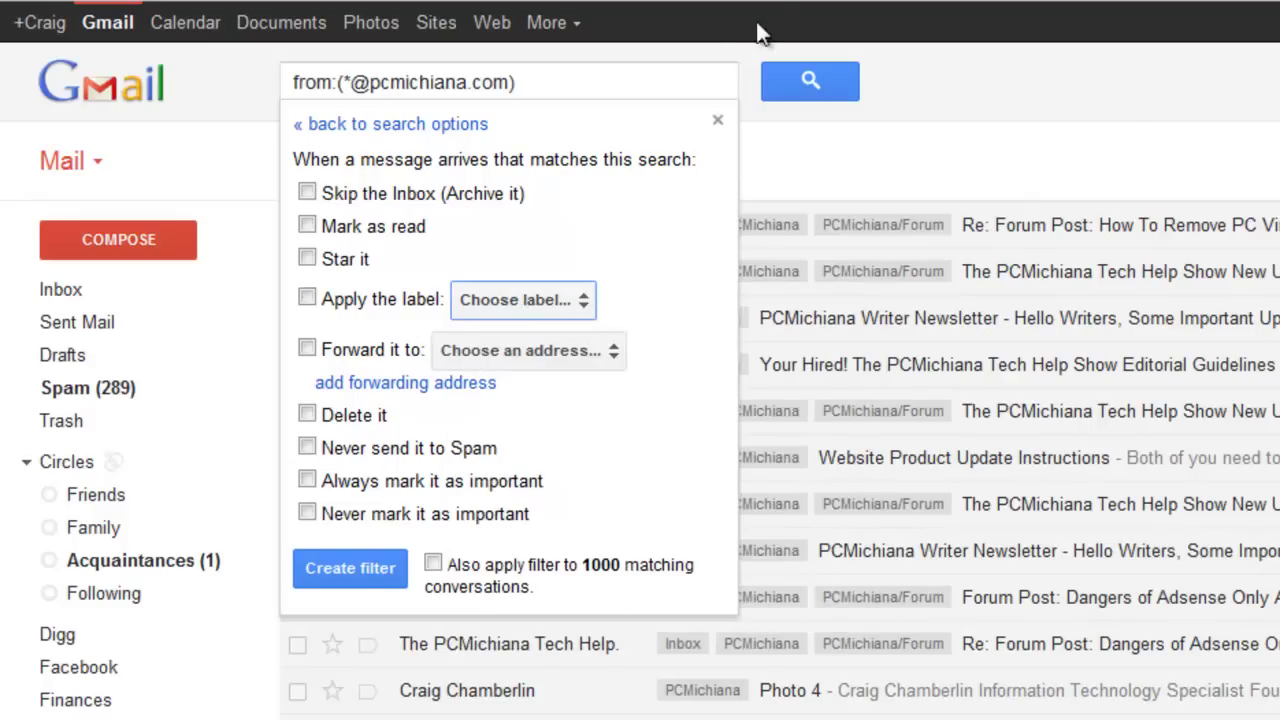
pyautogui.click(720, 82)
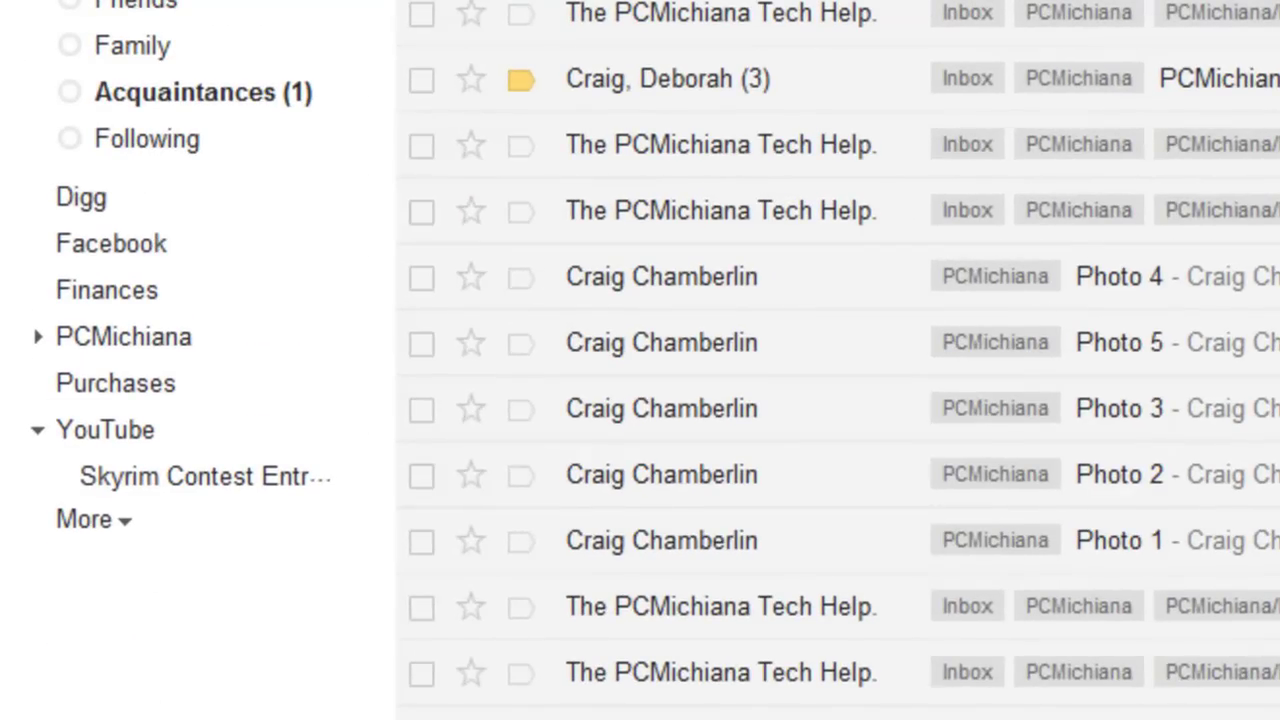
# Step: View the messages under the YouTube label and its Skyrim Contest Entries sublabel
pyautogui.scroll(-2, 190, 360)
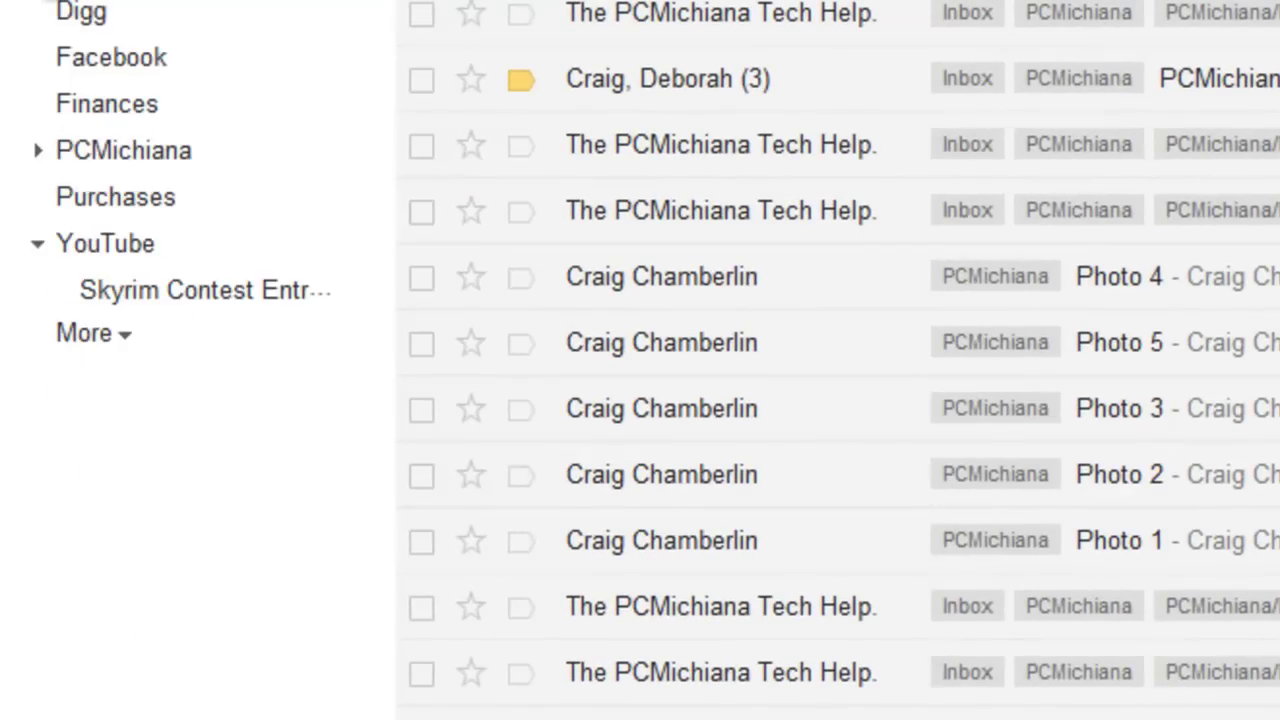
pyautogui.click(104, 262)
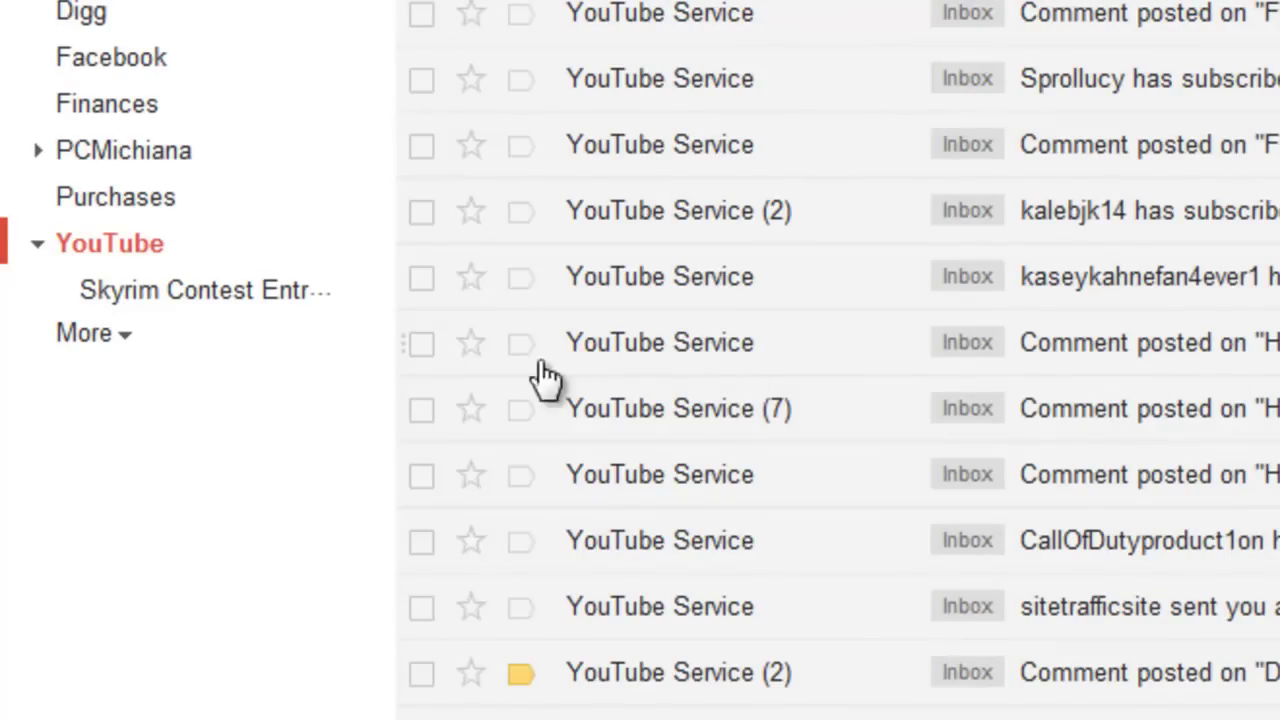
pyautogui.click(193, 300)
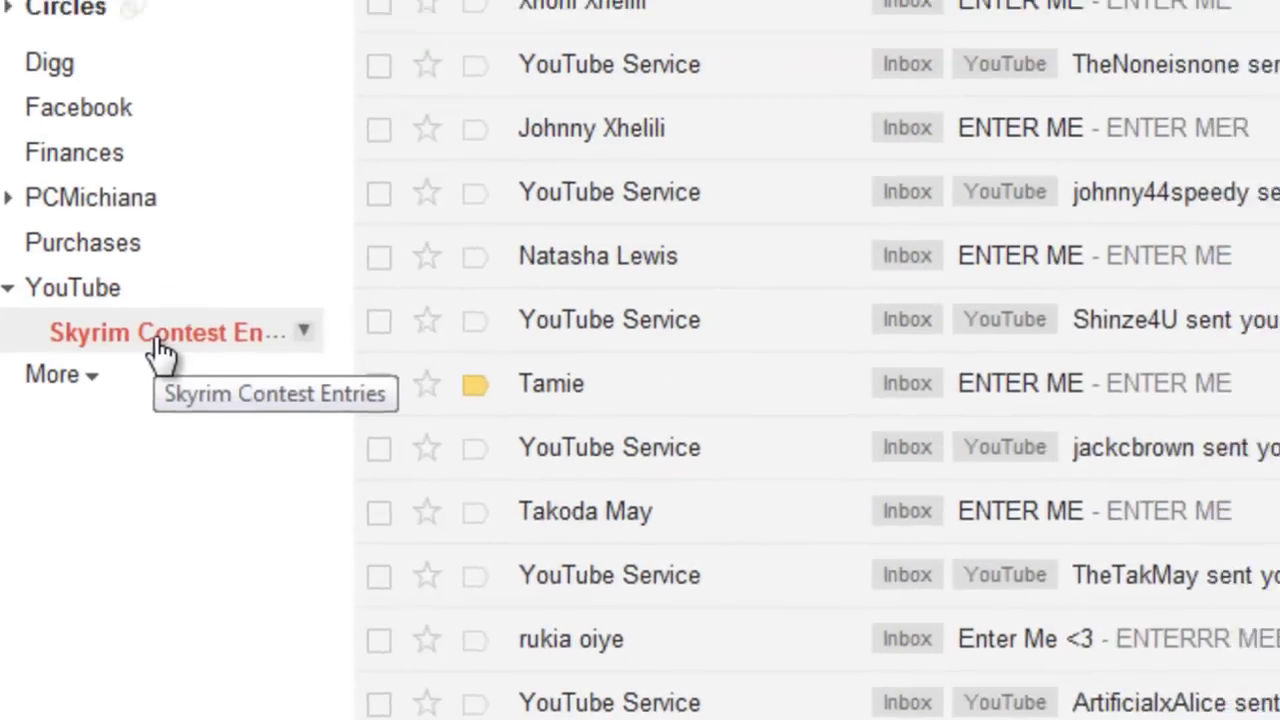